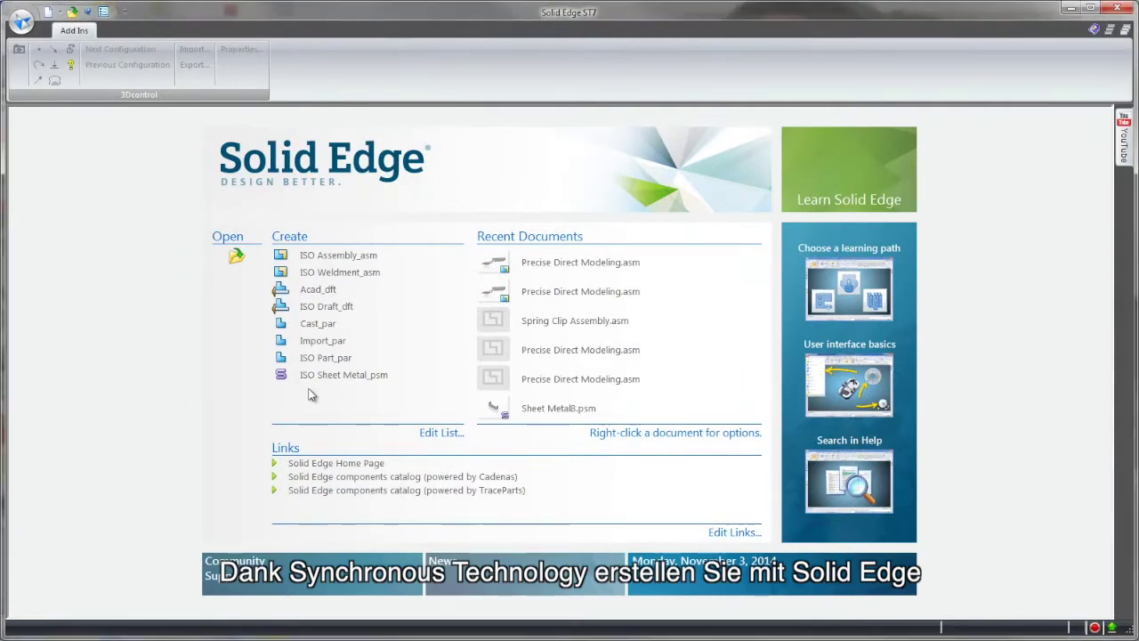
# - Start an ISO sheet metal part and create Tab 1 from a centre rectangle at the origin
pyautogui.click(321, 377)
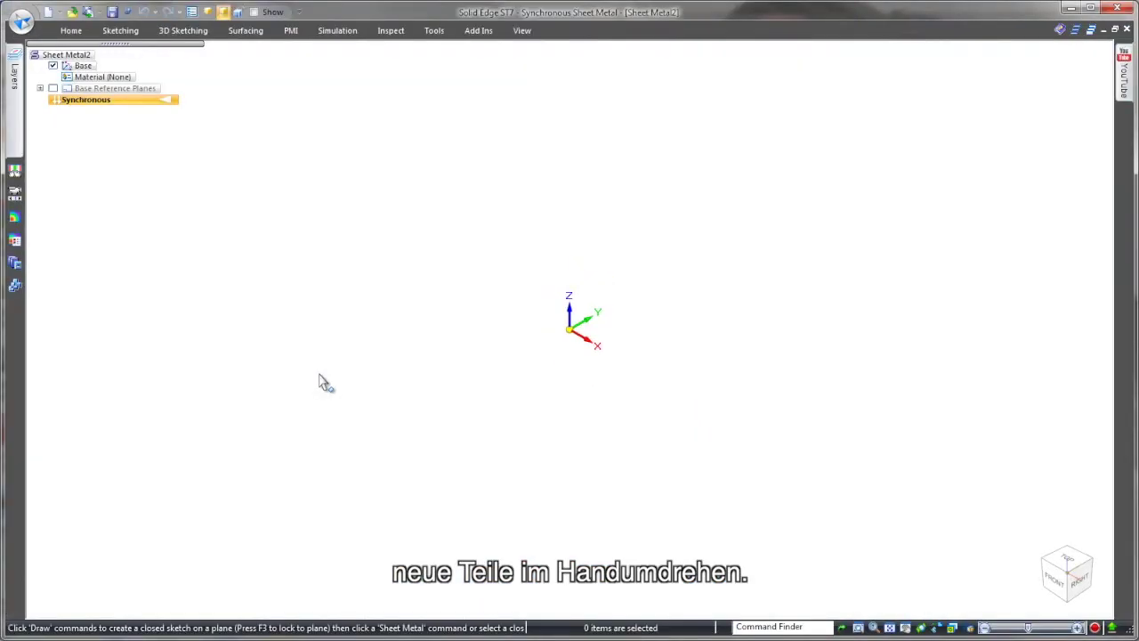
pyautogui.click(71, 30)
pyautogui.click(149, 46)
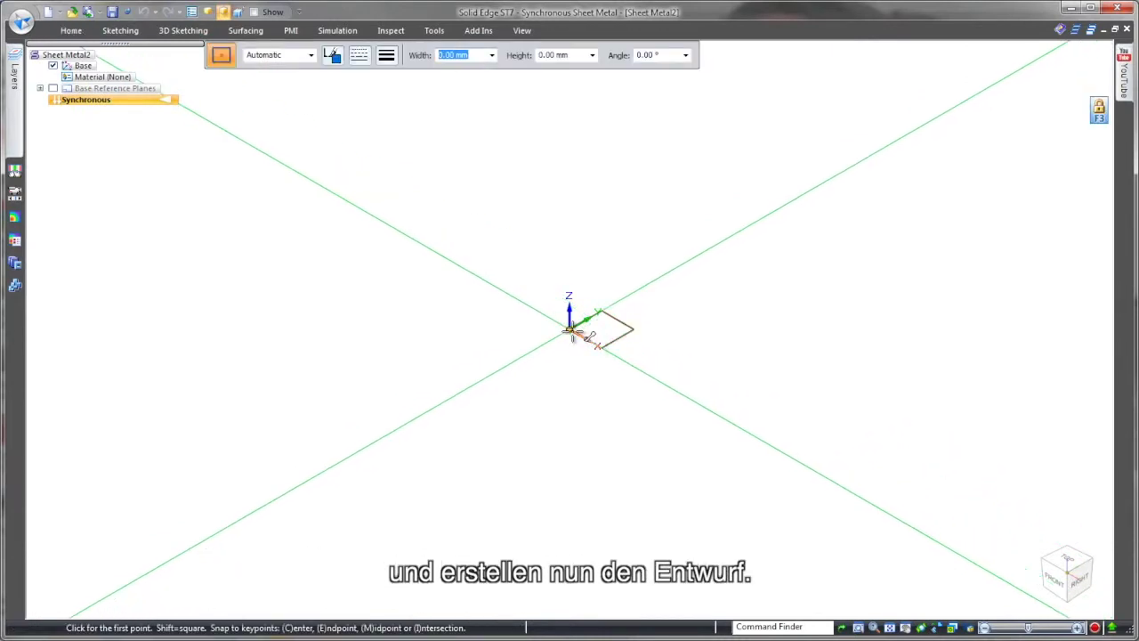
pyautogui.click(570, 329)
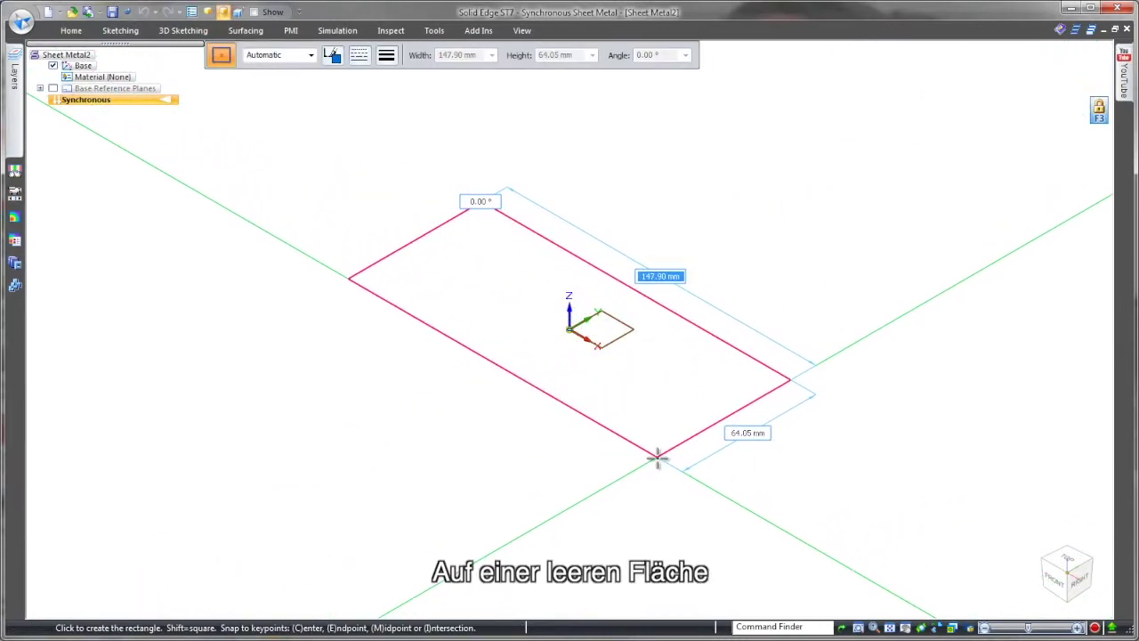
pyautogui.click(656, 457)
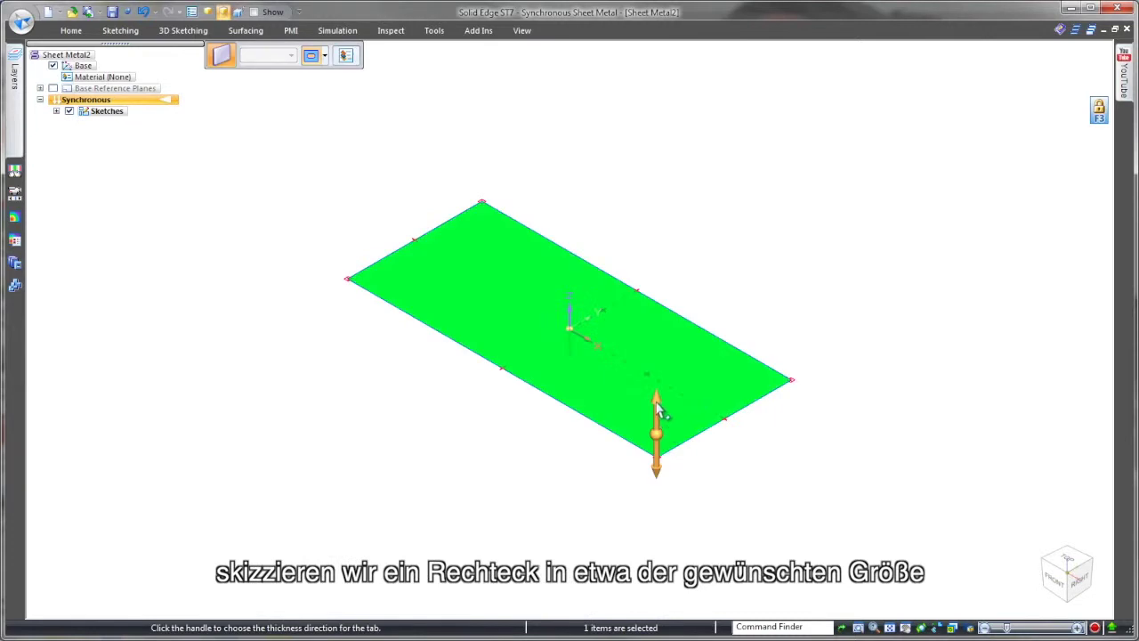
pyautogui.click(656, 409)
pyautogui.rightClick(693, 388)
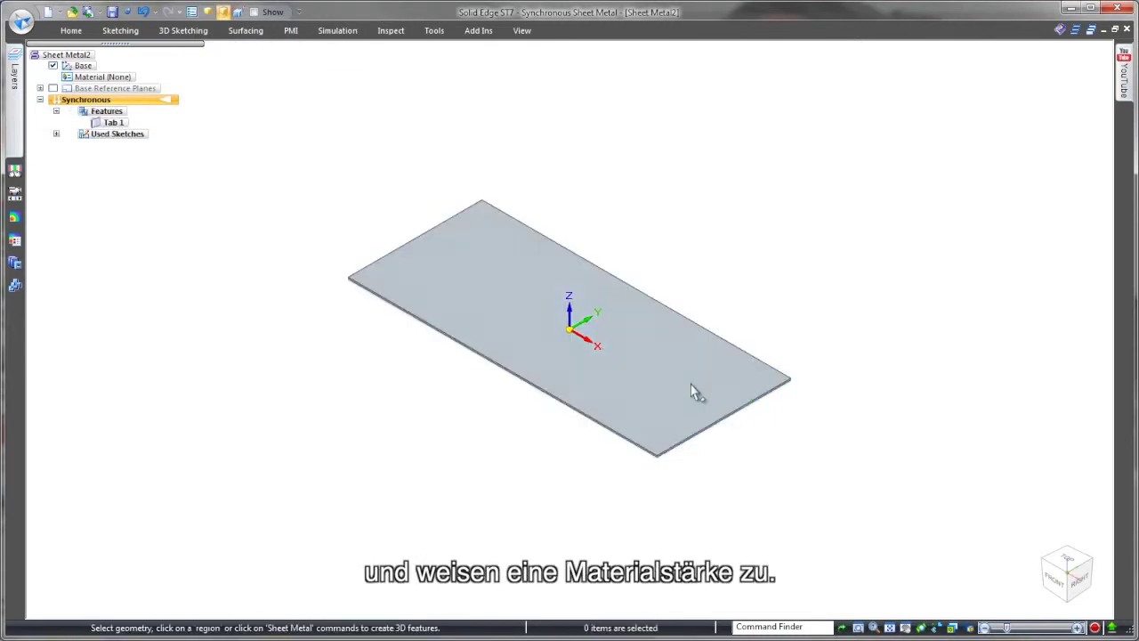
# - Bend flanges down from both short ends of the plate
pyautogui.click(728, 433)
pyautogui.keyDown('ctrl'); pyautogui.click(441, 249); pyautogui.keyUp('ctrl')
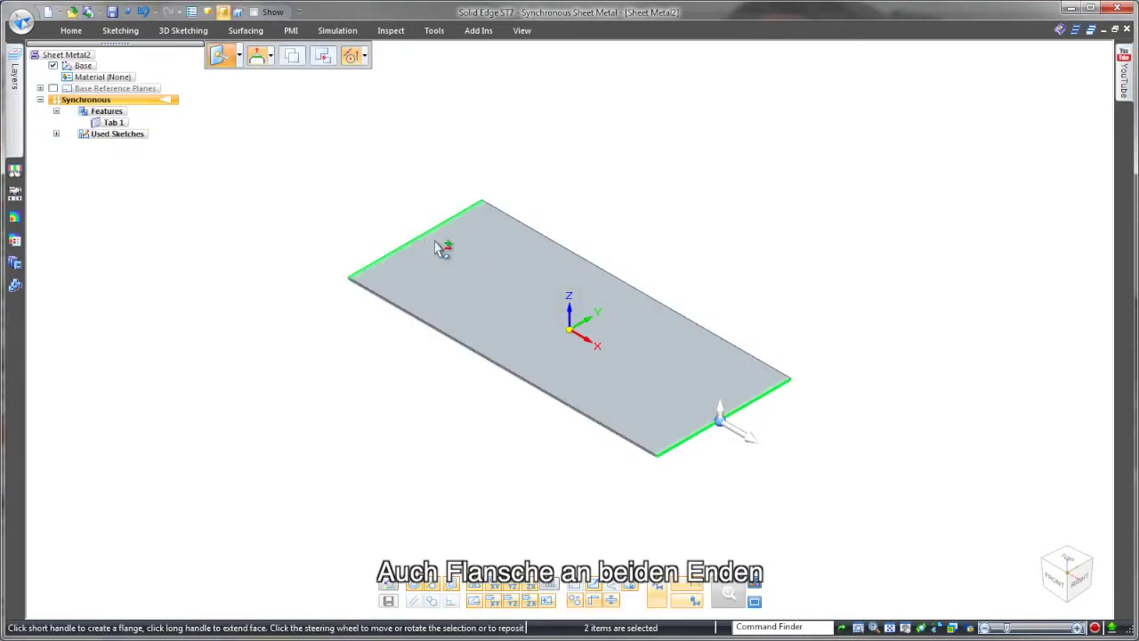
pyautogui.click(720, 414)
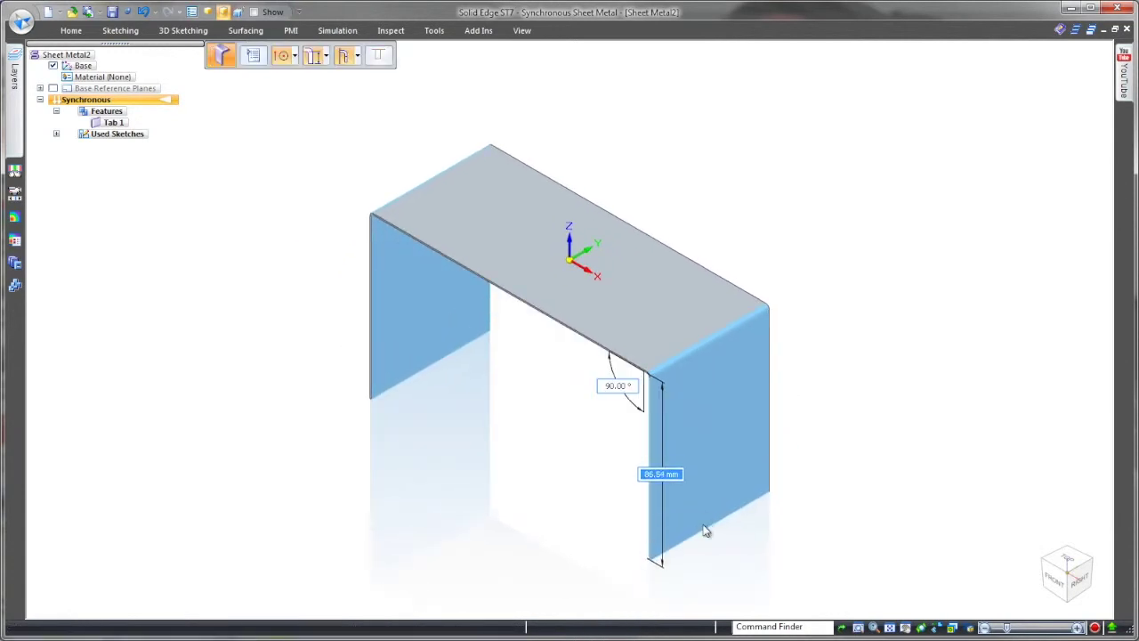
pyautogui.click(703, 531)
# - Add outward-facing feet along the bottom edges of both flanges
pyautogui.click(722, 528)
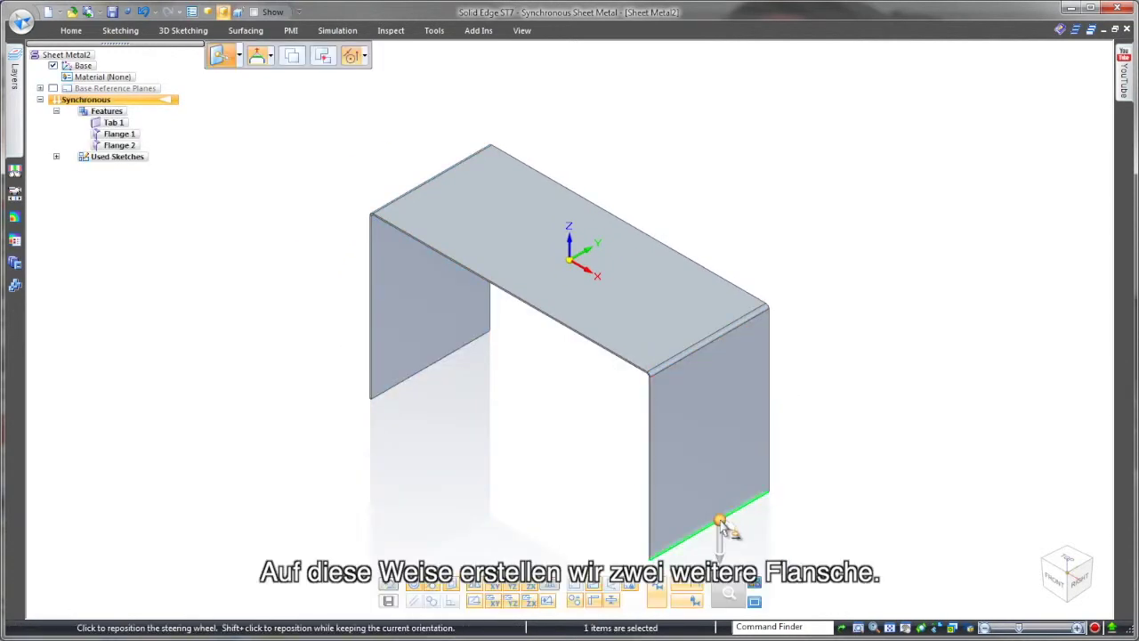
pyautogui.keyDown('ctrl'); pyautogui.click(446, 370); pyautogui.keyUp('ctrl')
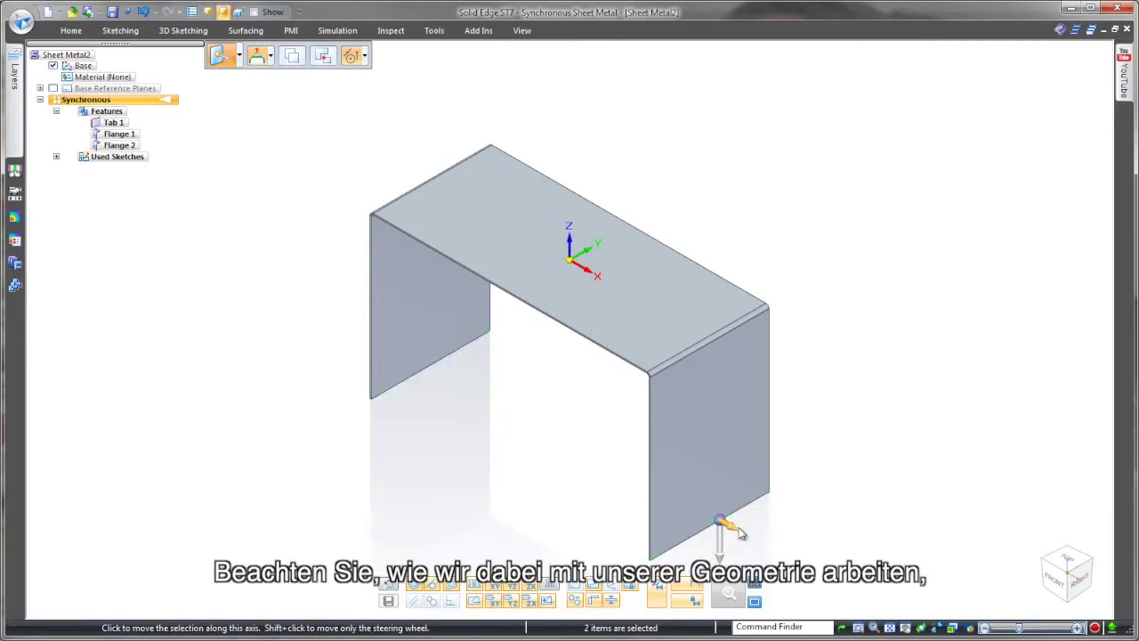
pyautogui.click(738, 529)
pyautogui.click(806, 562)
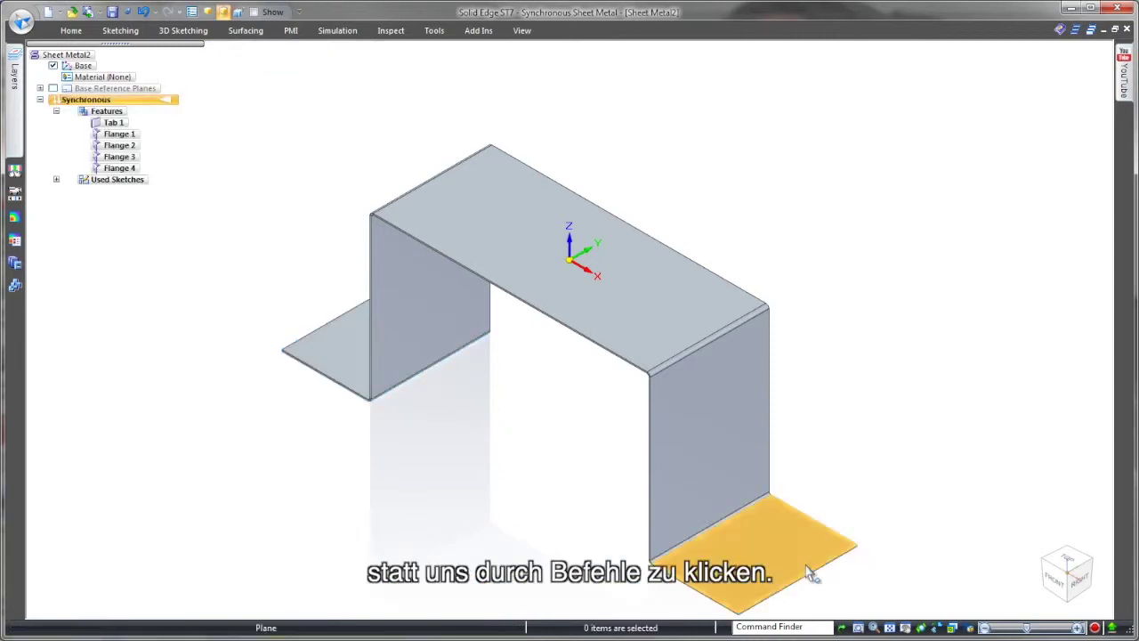
# - Select a foot flange together with its adjacent side wall
pyautogui.moveTo(531, 522)
pyautogui.mouseDown(button='middle')
pyautogui.moveTo(528, 506)
pyautogui.moveTo(560, 506)
pyautogui.moveTo(672, 536)
pyautogui.mouseUp(button='middle')
pyautogui.click(501, 520)
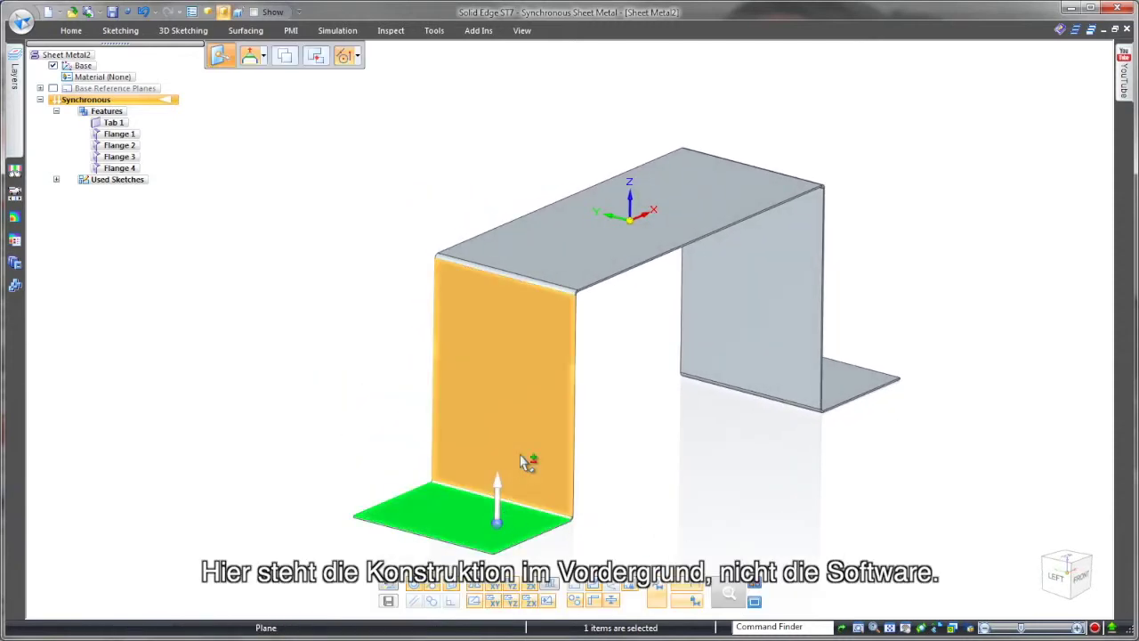
pyautogui.keyDown('ctrl'); pyautogui.click(524, 465); pyautogui.keyUp('ctrl')
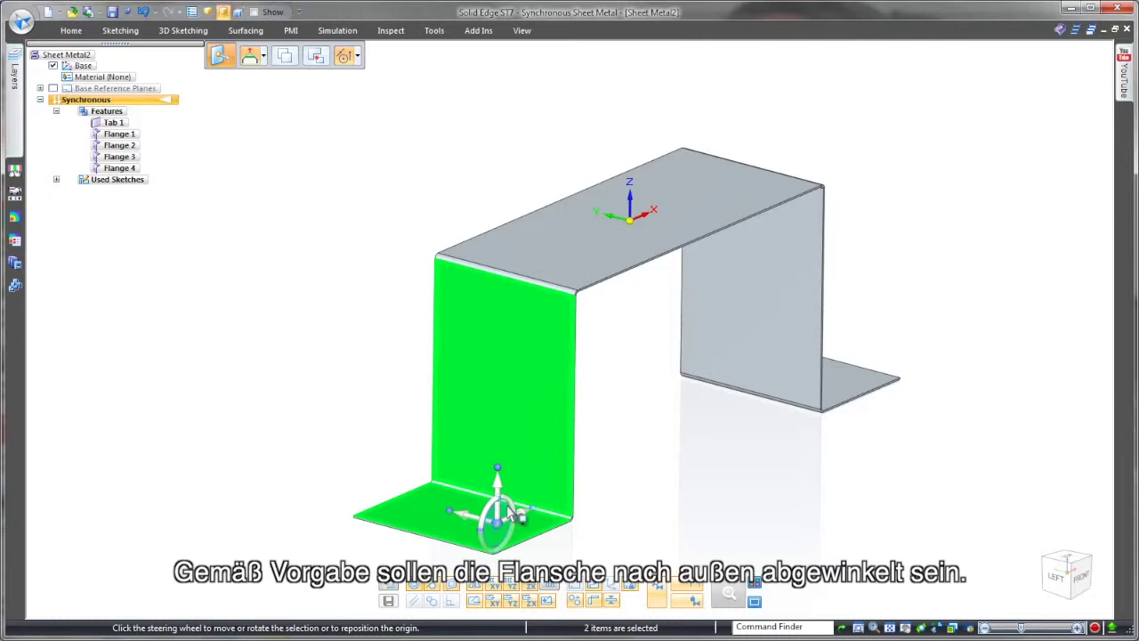
# - Rotate the walls and feet outward about the top bend
pyautogui.click(516, 516)
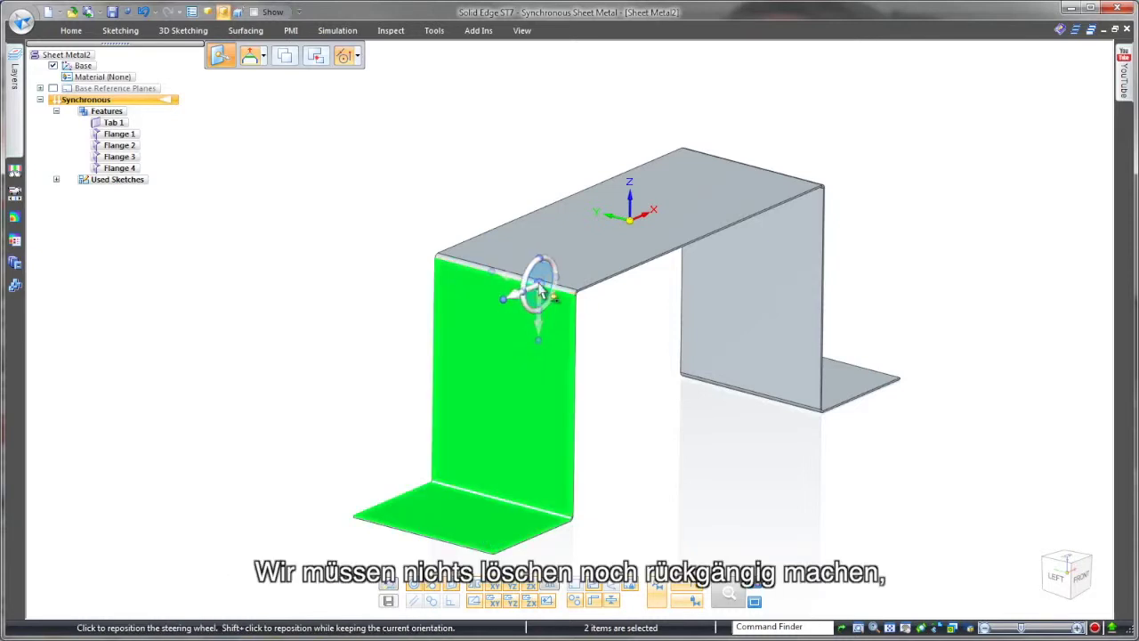
pyautogui.click(539, 290)
pyautogui.click(546, 309)
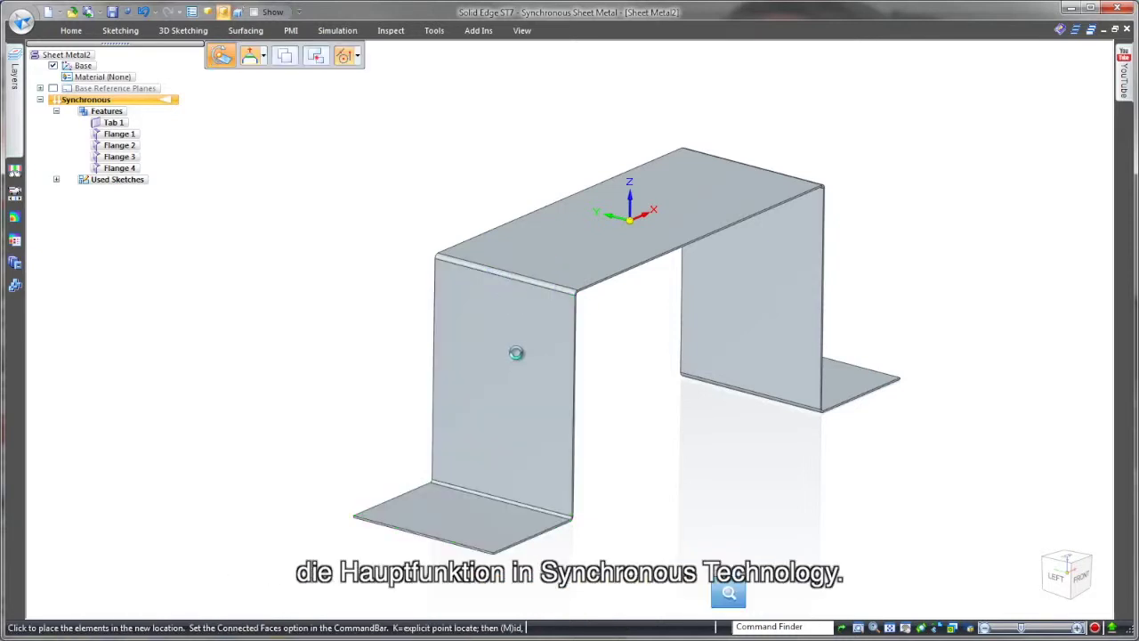
pyautogui.click(483, 366)
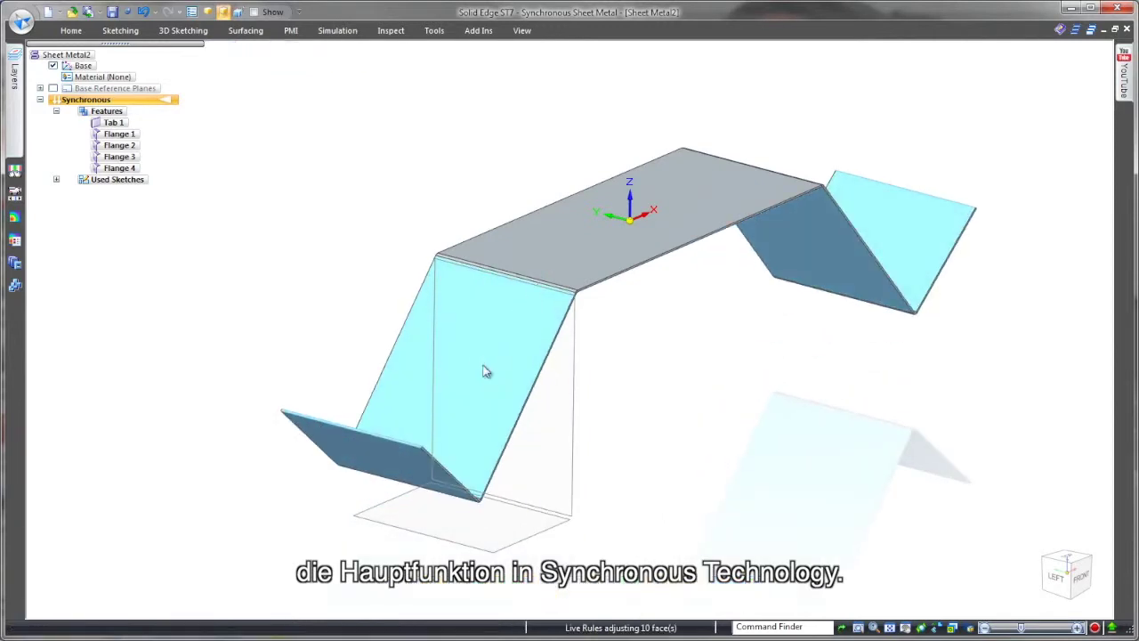
# - Make the left wall and its foot vertical with Horizontal/Vertical
pyautogui.moveTo(676, 463); pyautogui.dragTo(579, 504, button='middle')
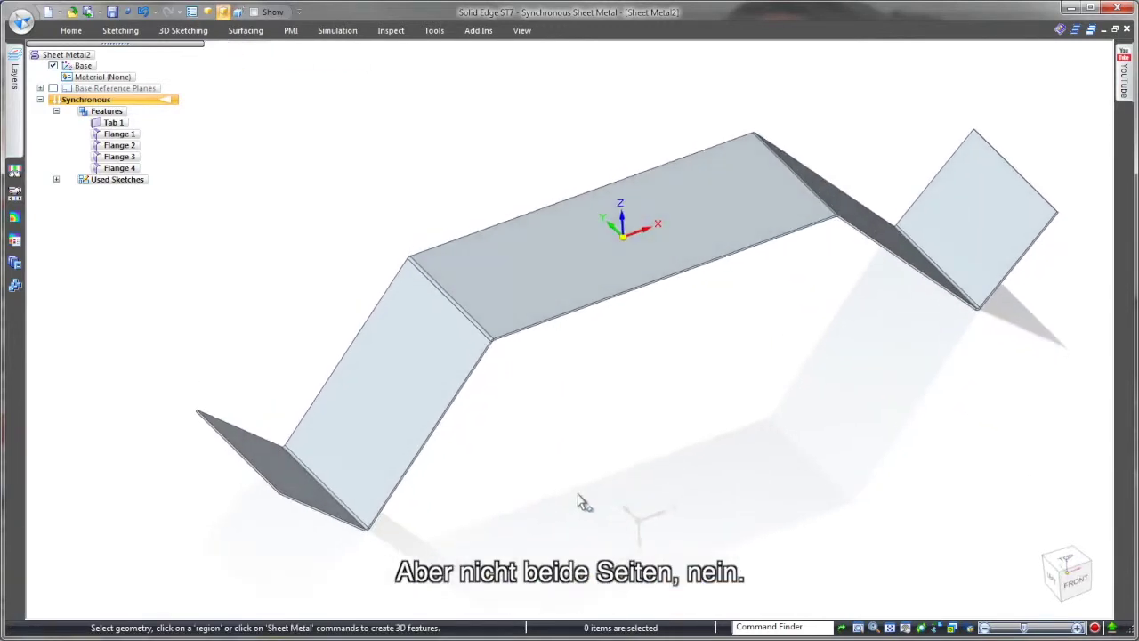
pyautogui.click(311, 490)
pyautogui.keyDown('ctrl'); pyautogui.click(375, 438); pyautogui.keyUp('ctrl')
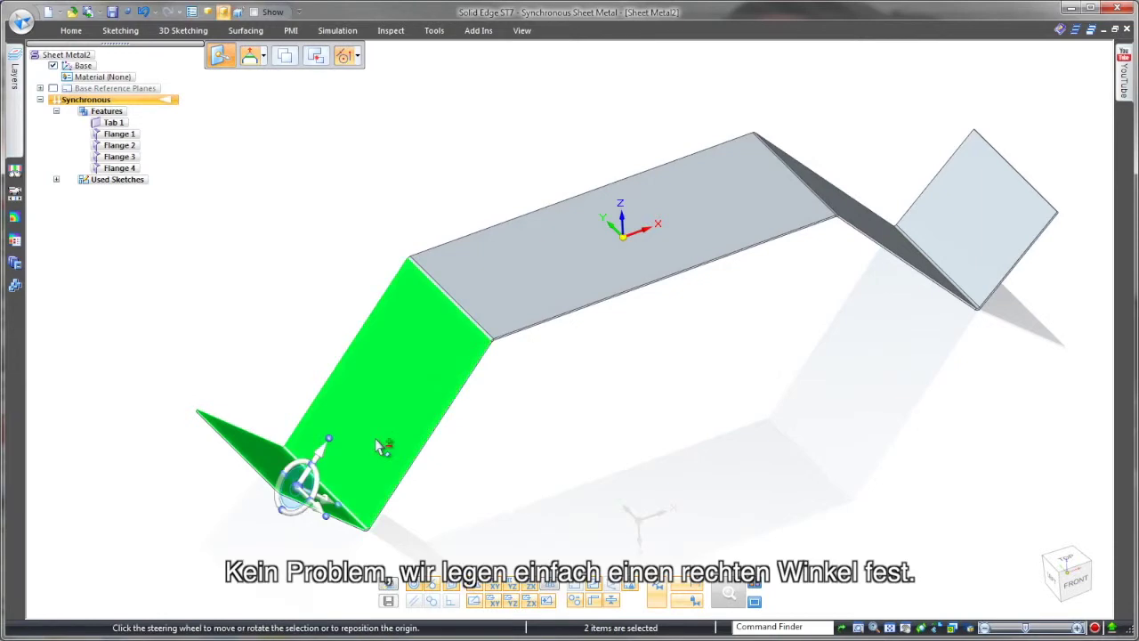
pyautogui.click(72, 30)
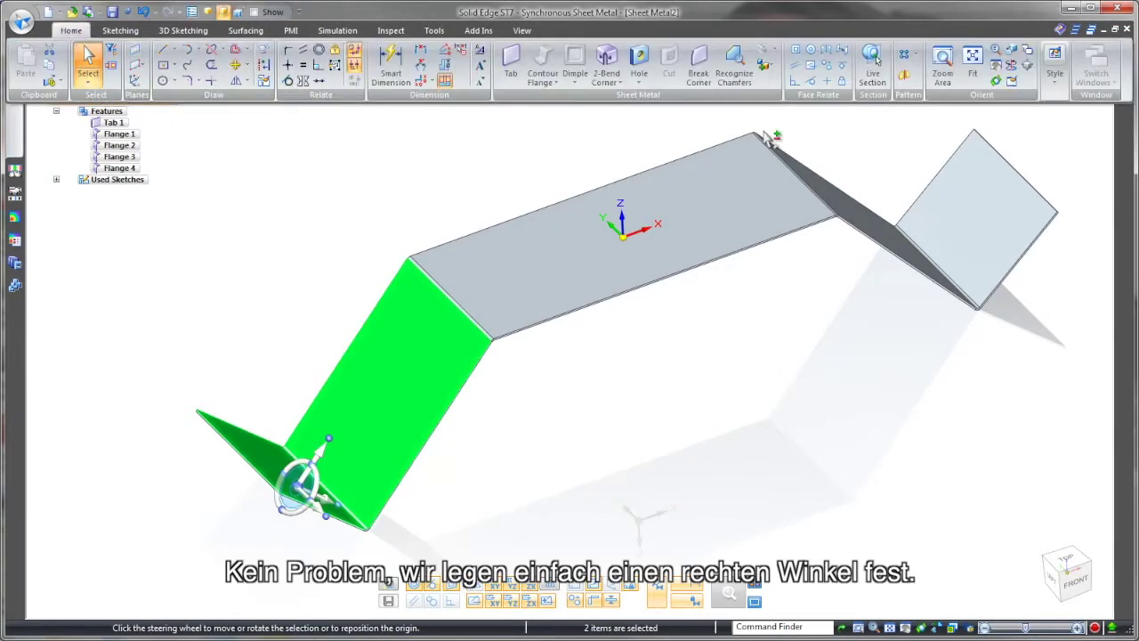
pyautogui.click(826, 81)
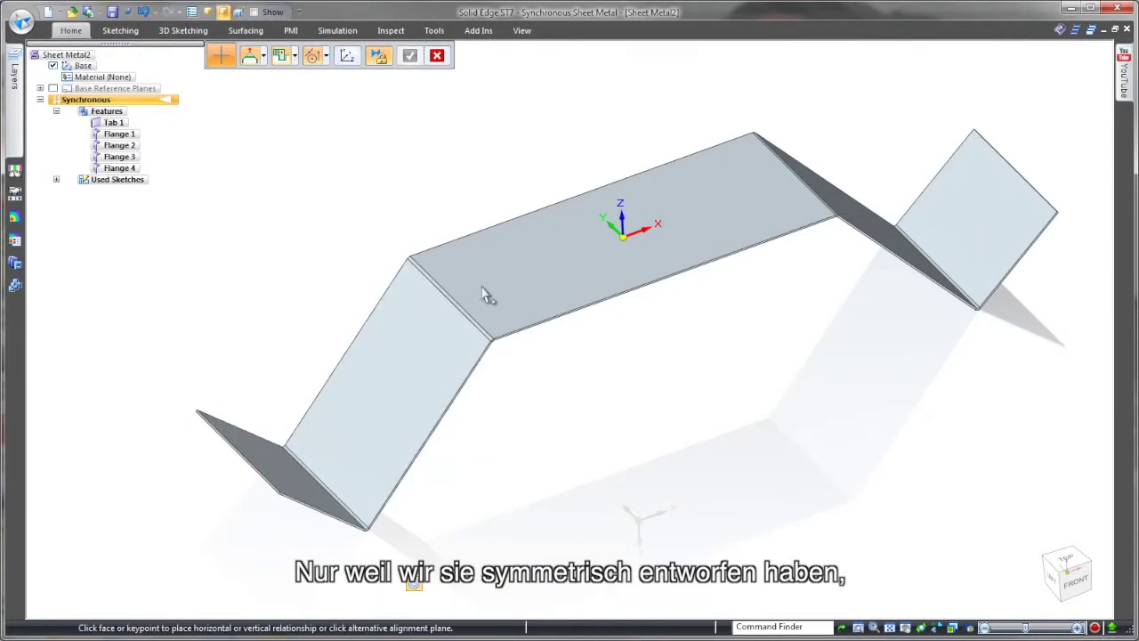
pyautogui.click(415, 353)
pyautogui.click(623, 363)
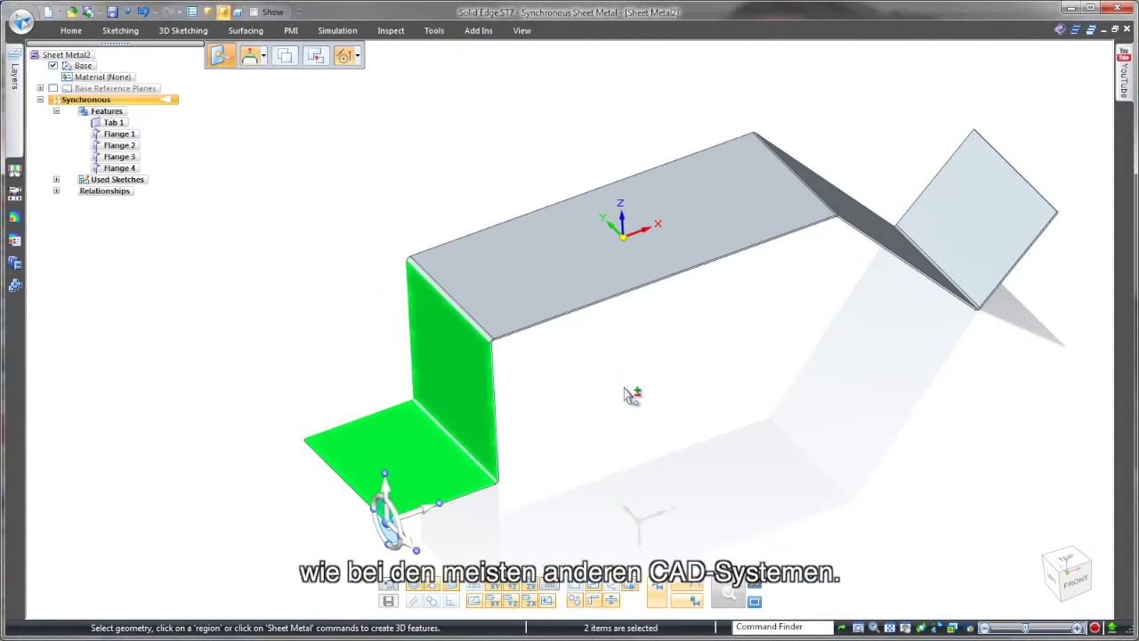
pyautogui.click(557, 381)
pyautogui.moveTo(557, 382); pyautogui.dragTo(648, 406, button='middle')
pyautogui.scroll(2, 648, 406)
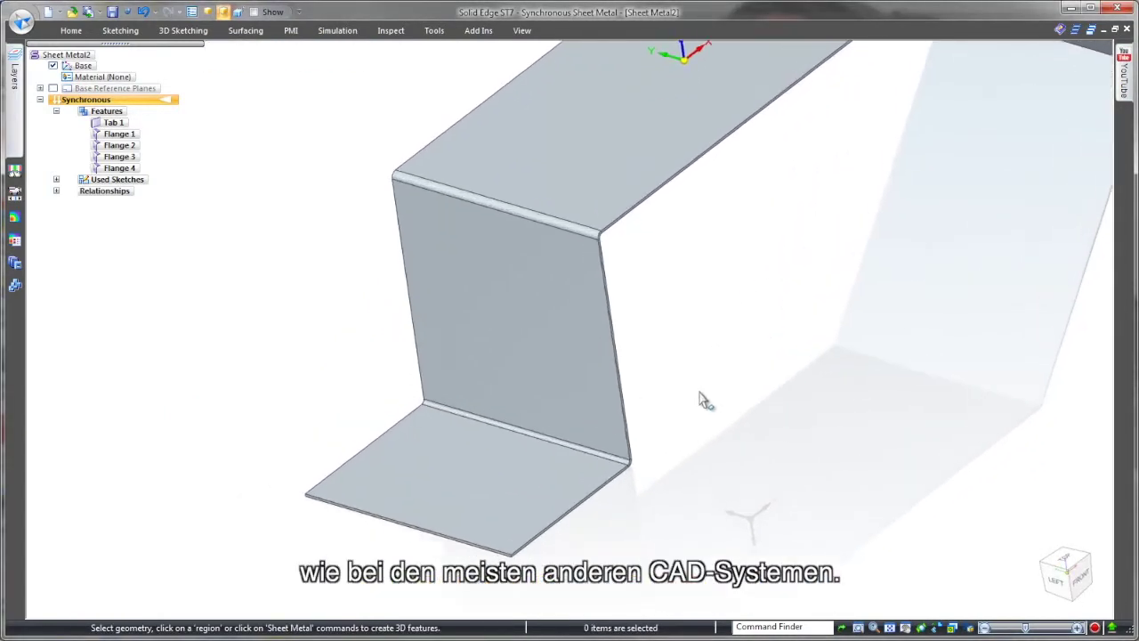
# - Sketch a vertical line on the locked left wall face
pyautogui.moveTo(692, 340); pyautogui.dragTo(737, 348, button='right')
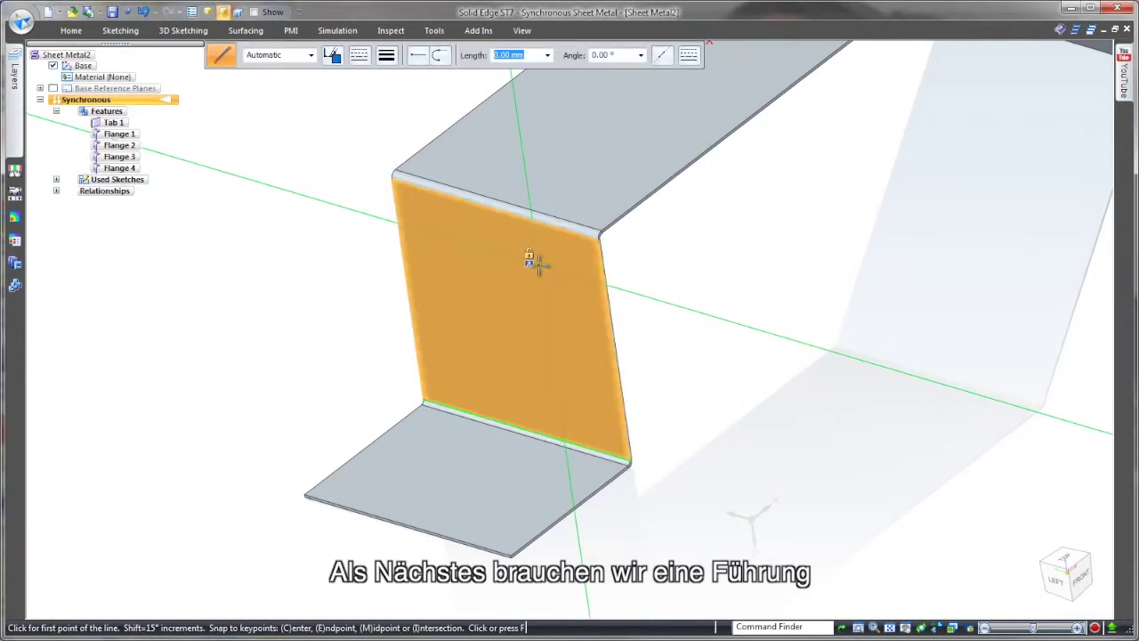
pyautogui.press('F3')
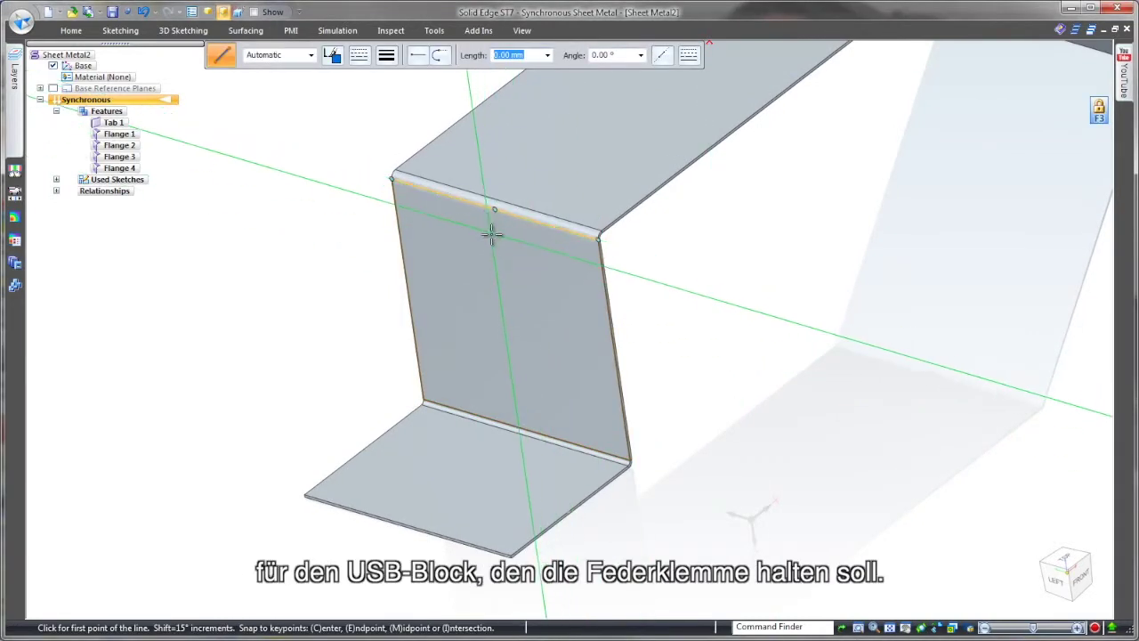
pyautogui.click(523, 400)
pyautogui.press('Escape')
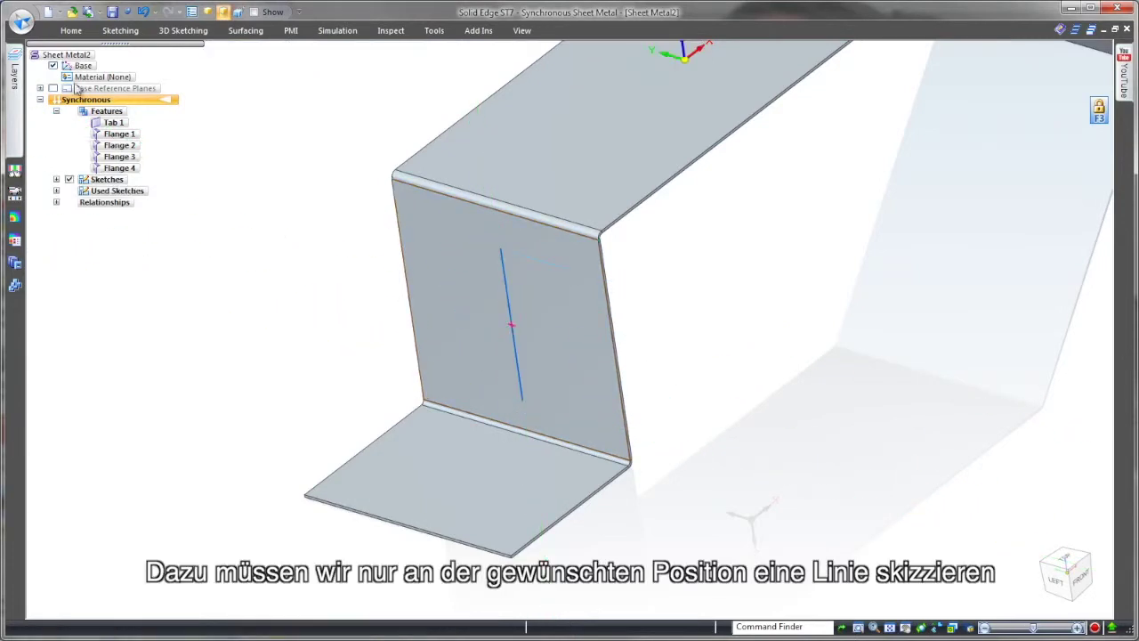
# - Press Bead 1 along the line using the saved Theebo Bead settings
pyautogui.click(576, 83)
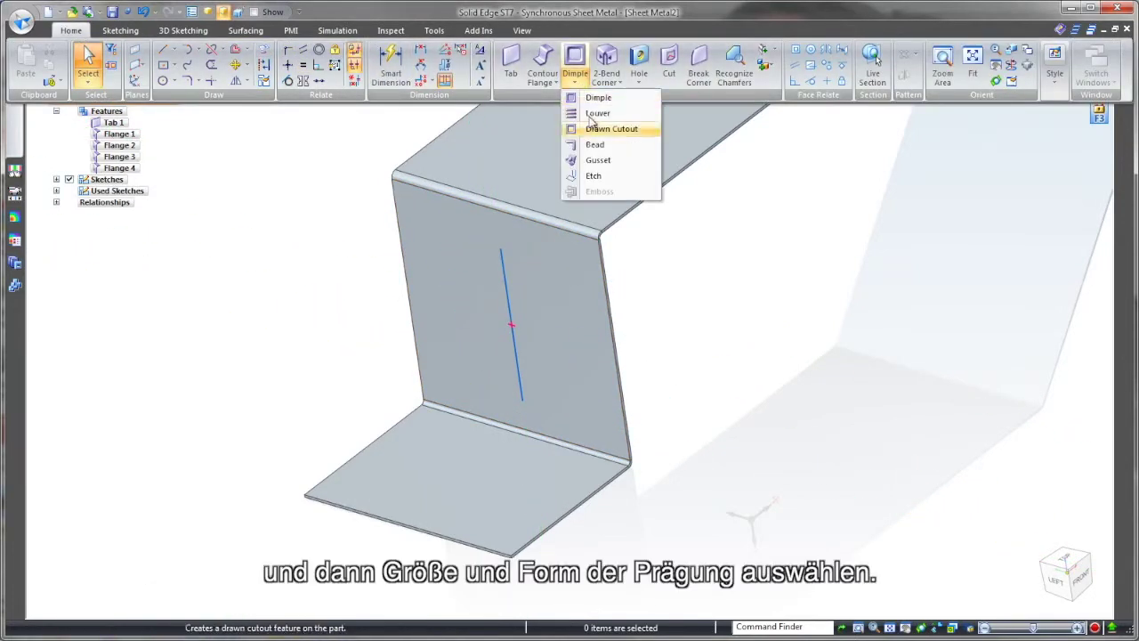
pyautogui.click(610, 134)
pyautogui.click(502, 270)
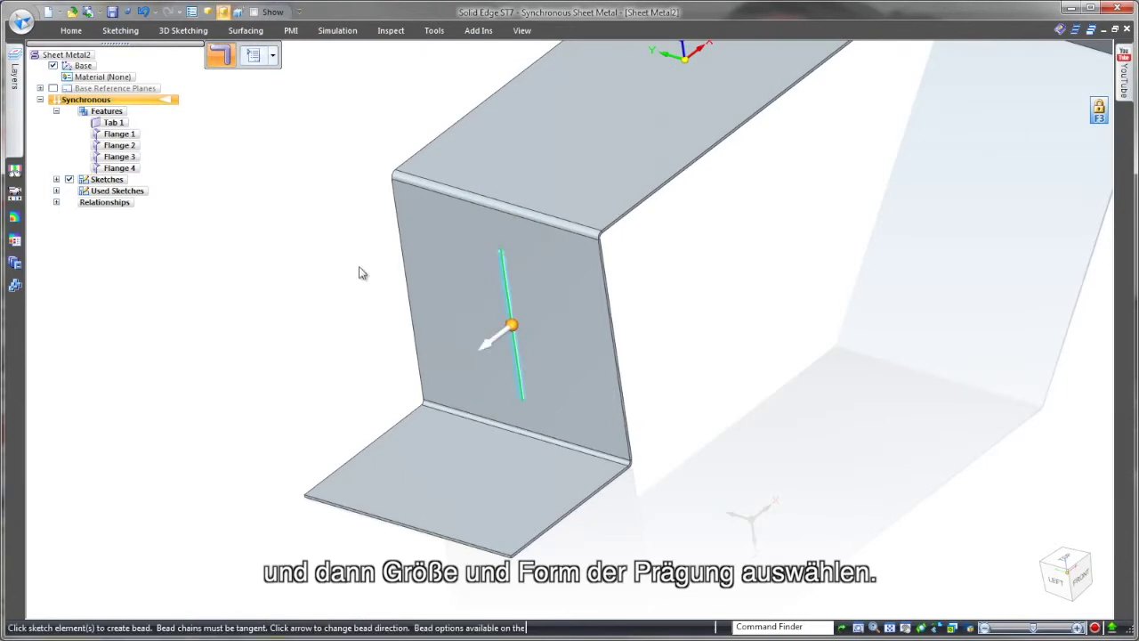
pyautogui.click(253, 55)
pyautogui.click(630, 244)
pyautogui.click(621, 262)
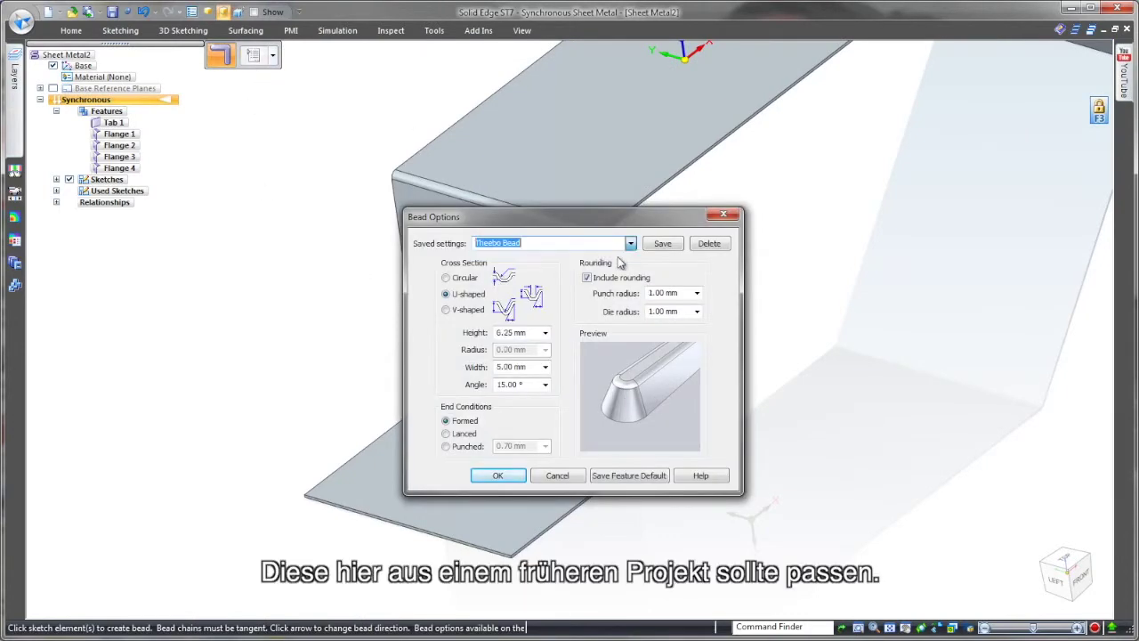
pyautogui.click(511, 479)
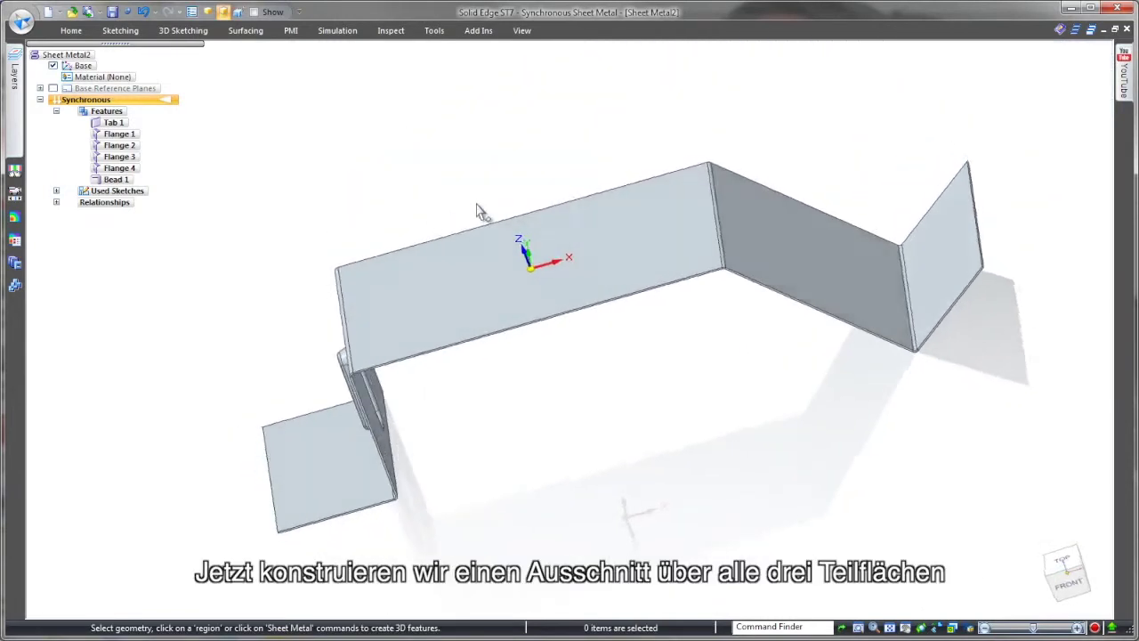
pyautogui.hotkey('ctrl', 't')
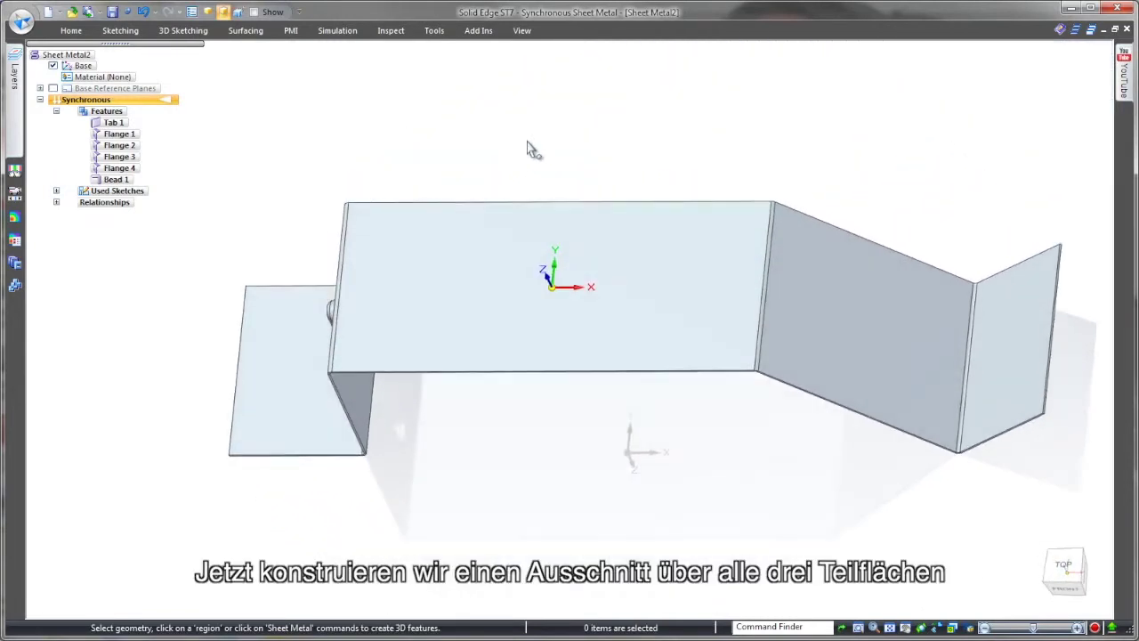
# - Draw a rectangle on the locked top plane spanning the top and bent faces
pyautogui.rightClick(528, 148)
pyautogui.click(552, 169)
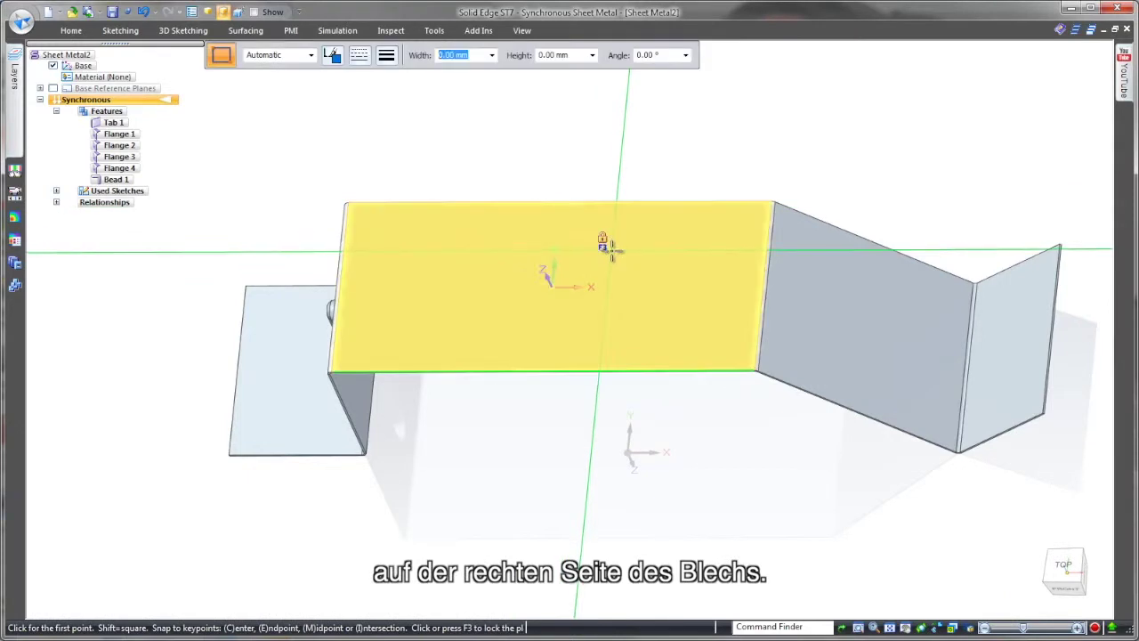
pyautogui.press('F3')
pyautogui.click(1063, 564)
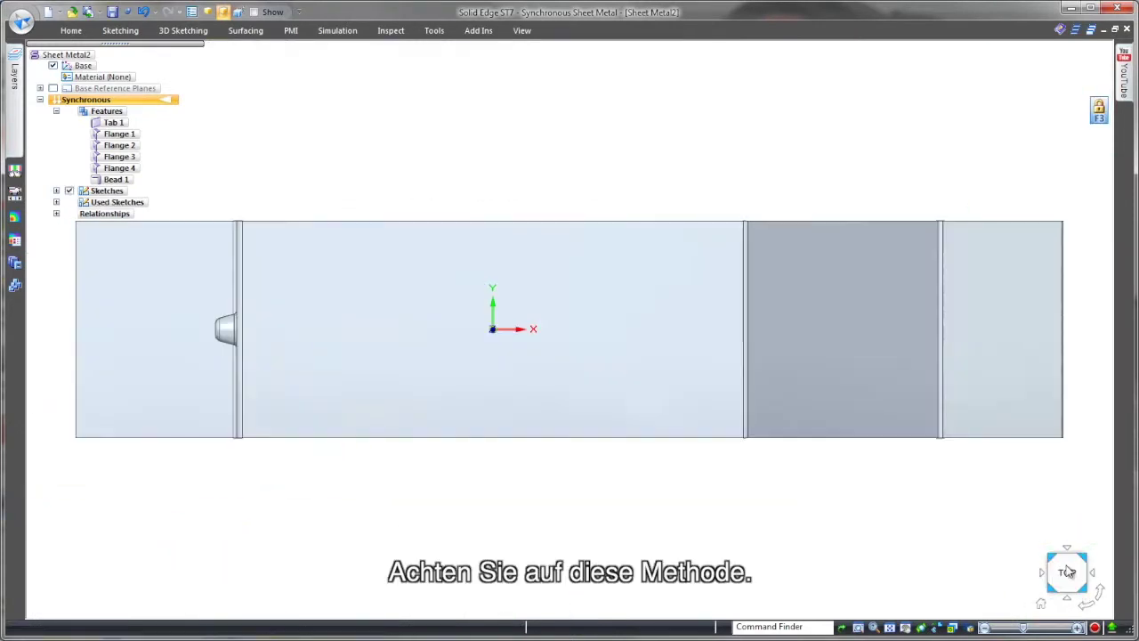
pyautogui.keyDown('shift'); pyautogui.moveTo(911, 521); pyautogui.dragTo(709, 504, button='middle'); pyautogui.keyUp('shift')
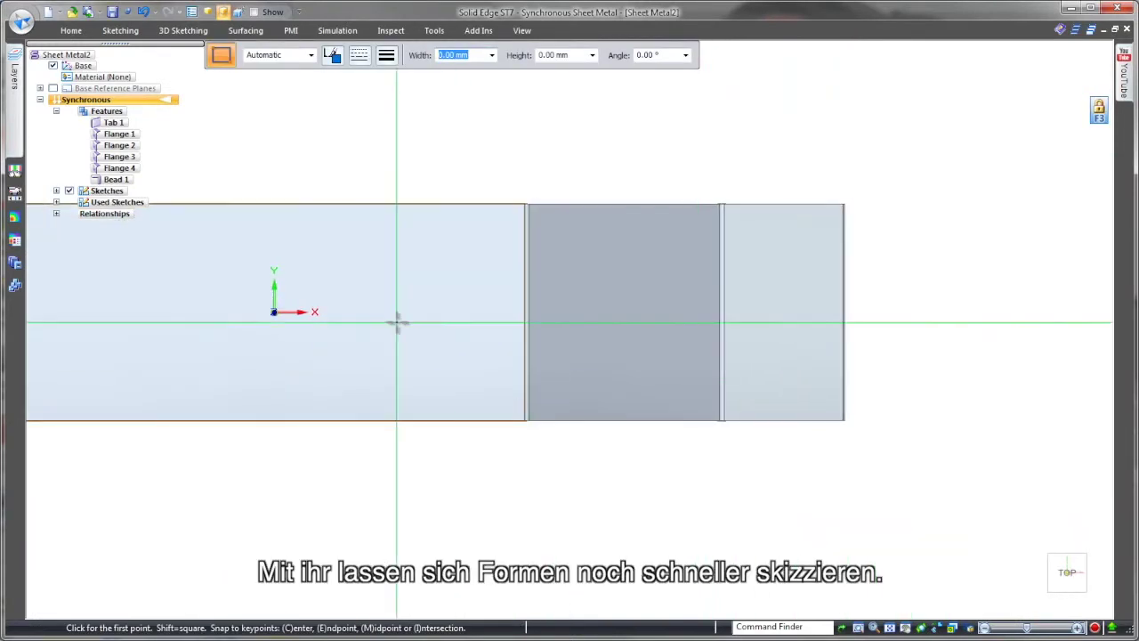
pyautogui.moveTo(370, 279); pyautogui.dragTo(954, 333)
pyautogui.press('Escape')
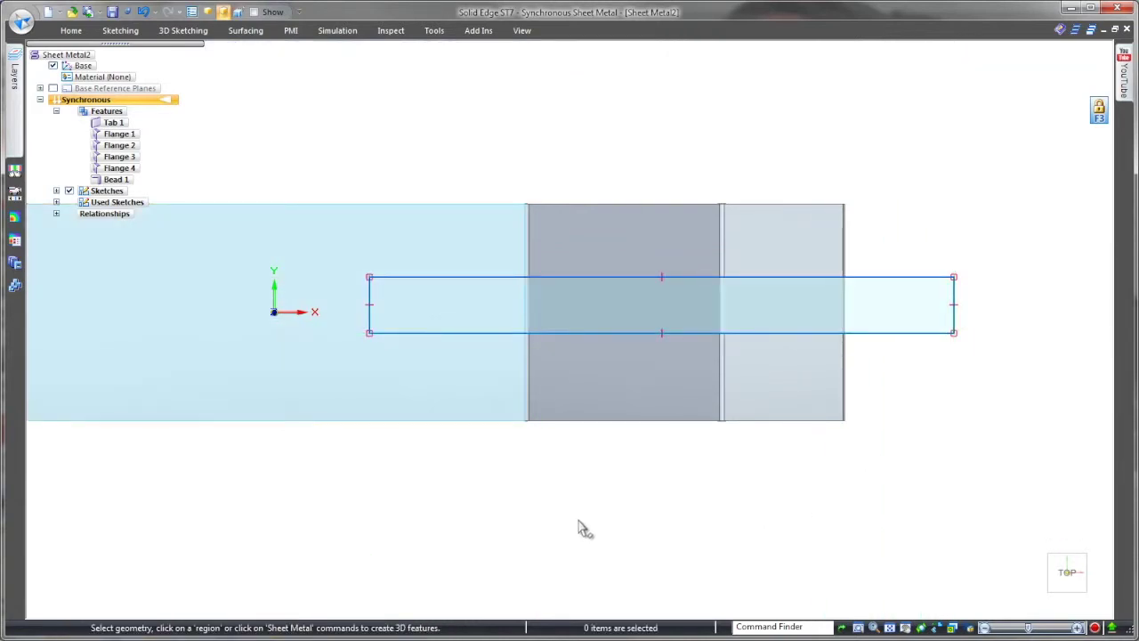
# - Centre the rectangle vertically on the origin and dimension its height to 16
pyautogui.click(71, 31)
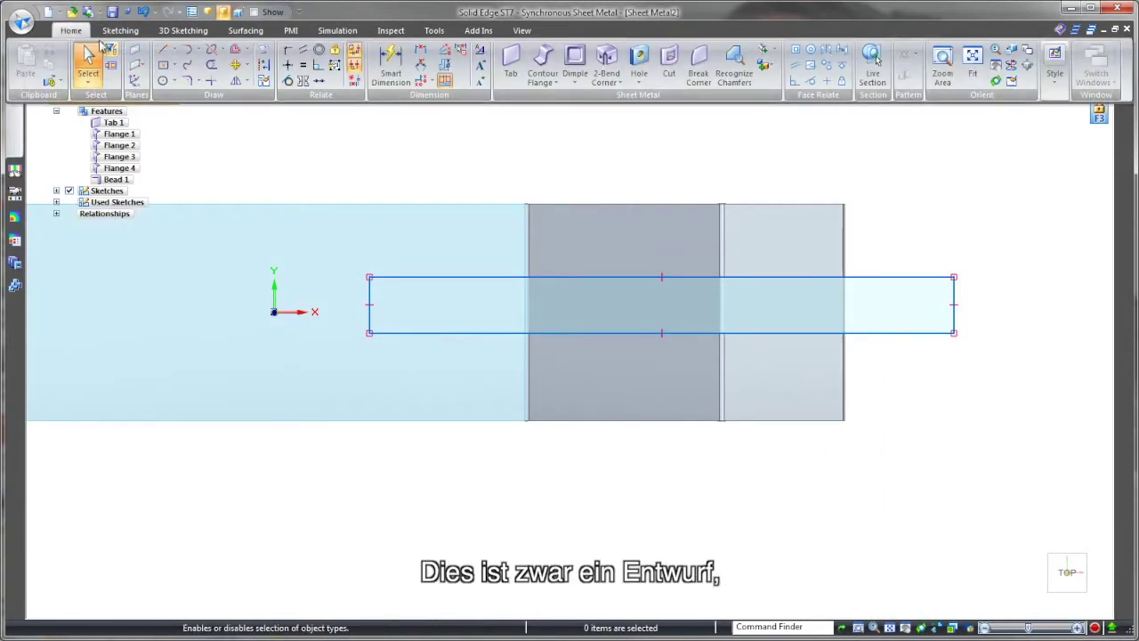
pyautogui.click(287, 73)
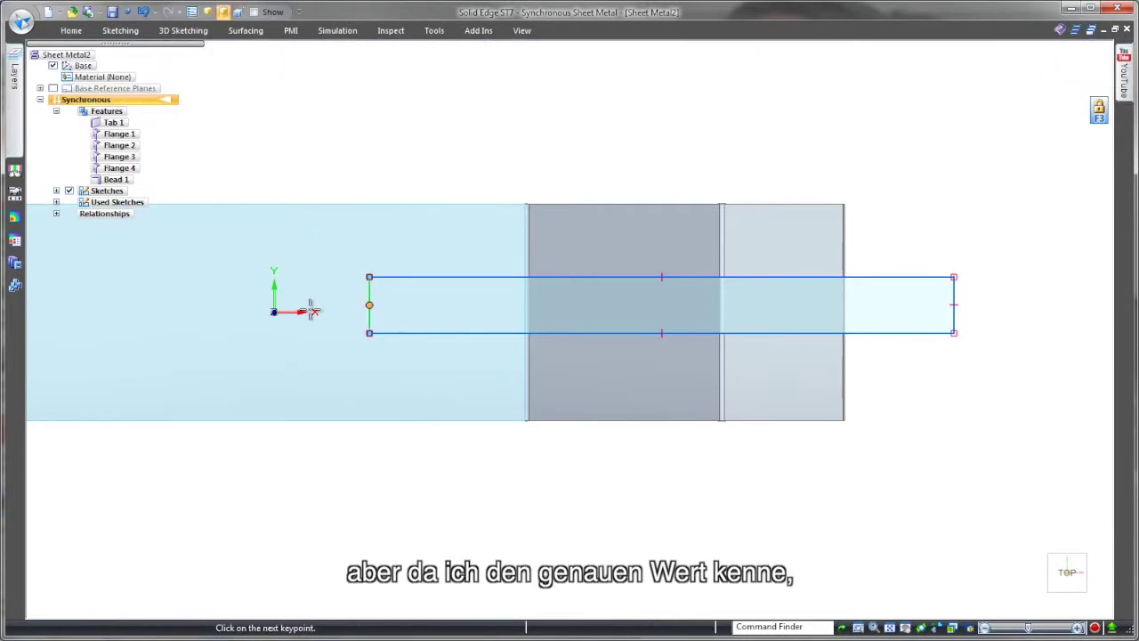
pyautogui.rightClick(972, 409)
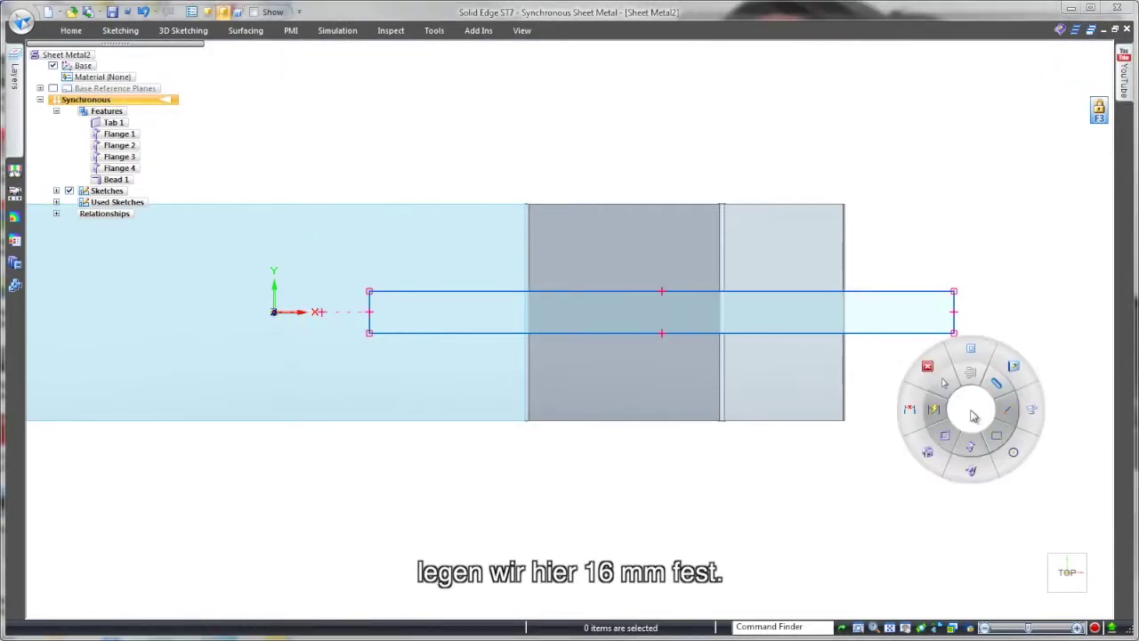
pyautogui.click(935, 407)
pyautogui.click(955, 312)
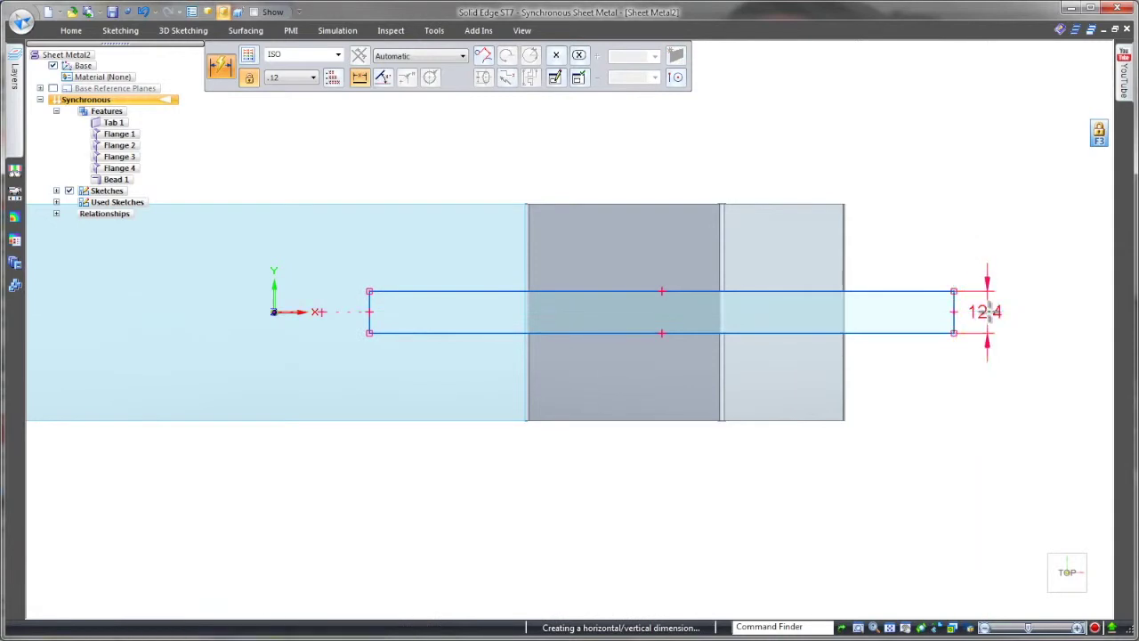
pyautogui.write('16')
pyautogui.press('Return')
pyautogui.click(988, 311)
pyautogui.press('Escape')
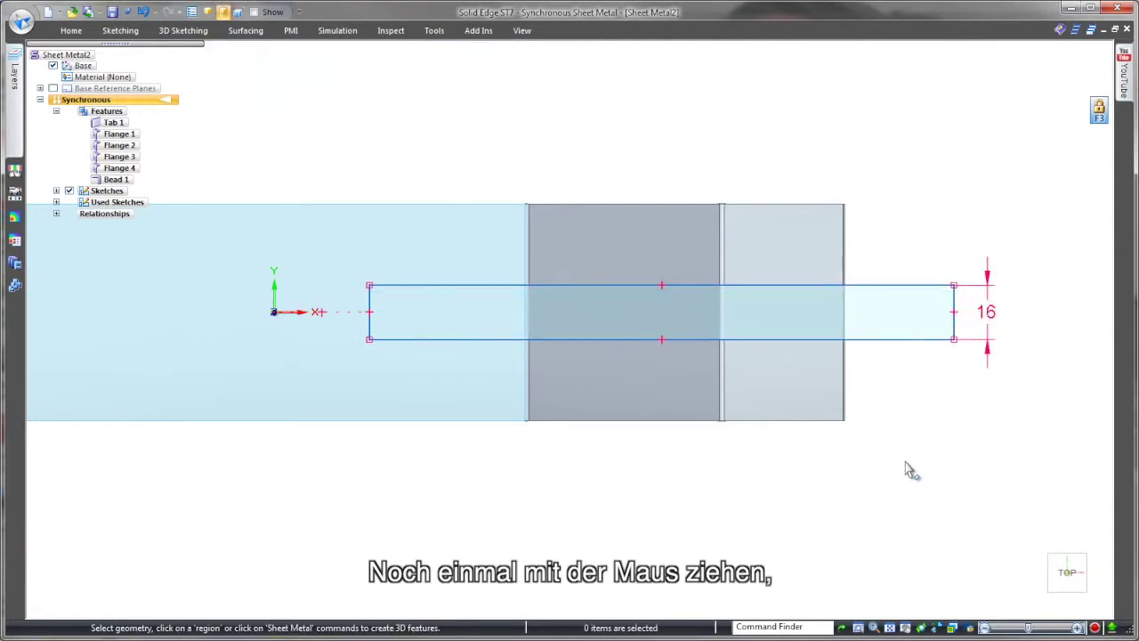
pyautogui.hotkey('ctrl', 'i')
# - Cut the sketched rectangle regions out of the sheet, extending the cut through the bends
pyautogui.click(514, 263)
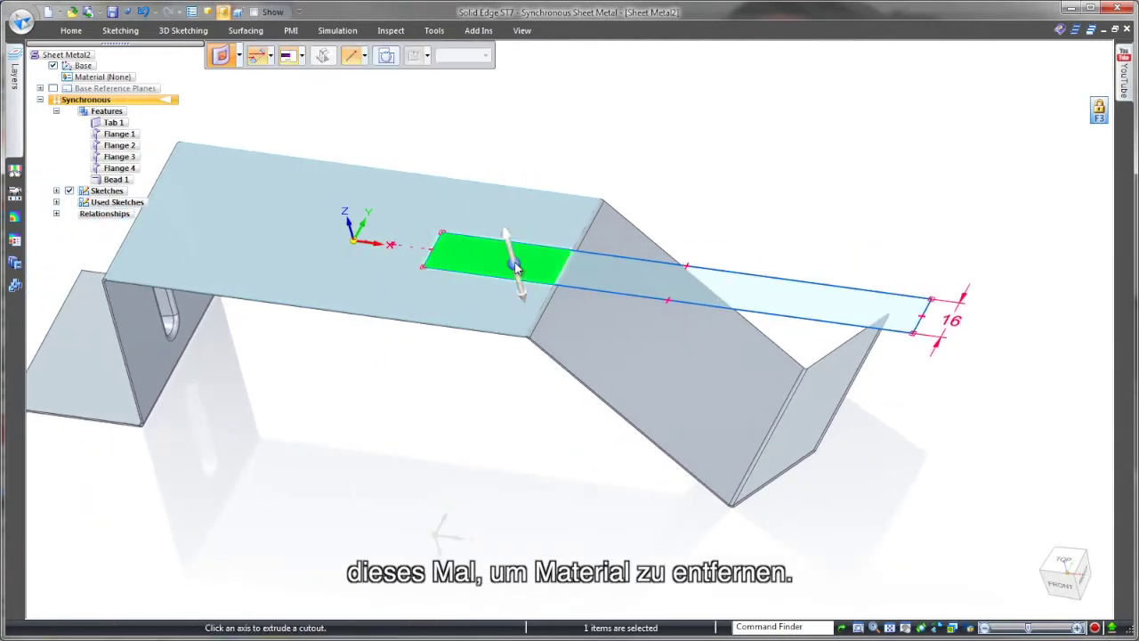
pyautogui.click(531, 303)
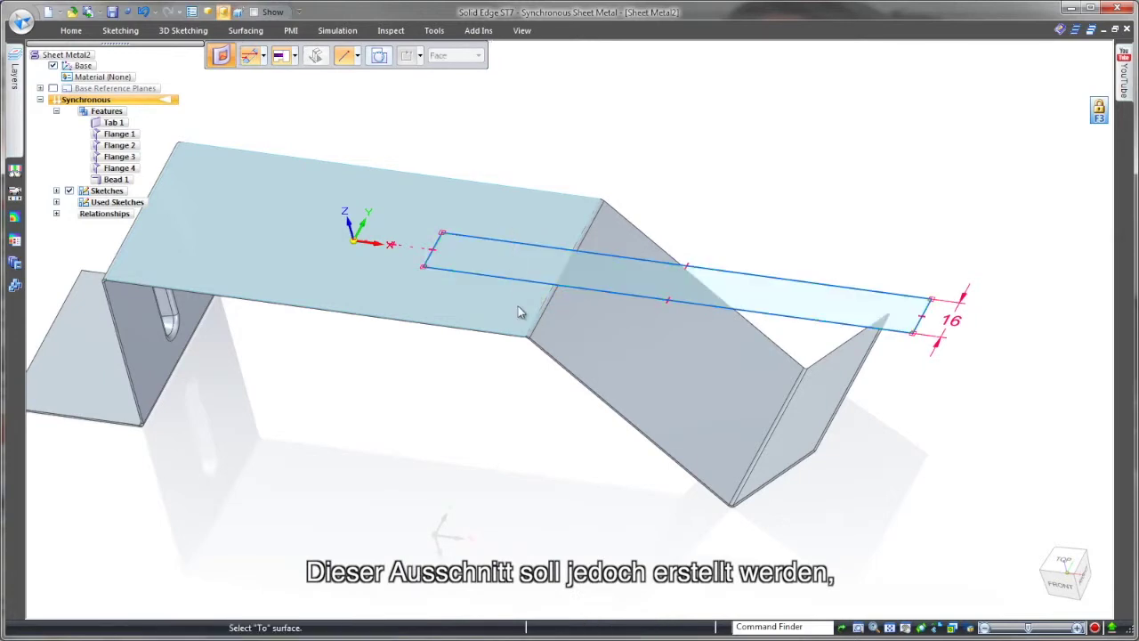
pyautogui.click(281, 59)
pyautogui.click(317, 78)
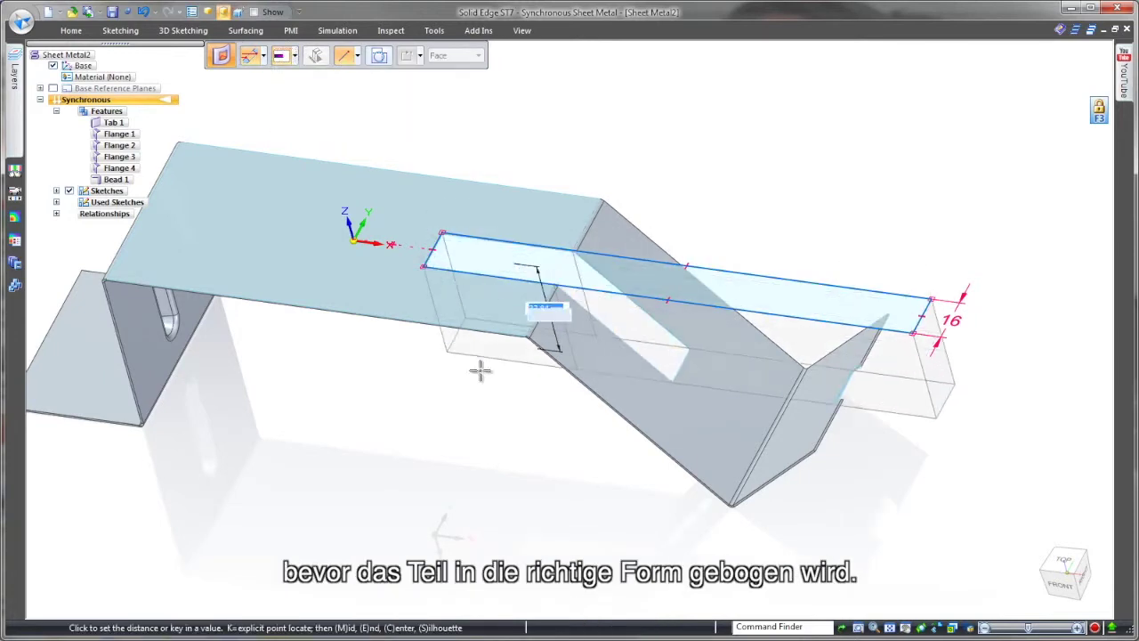
pyautogui.click(386, 60)
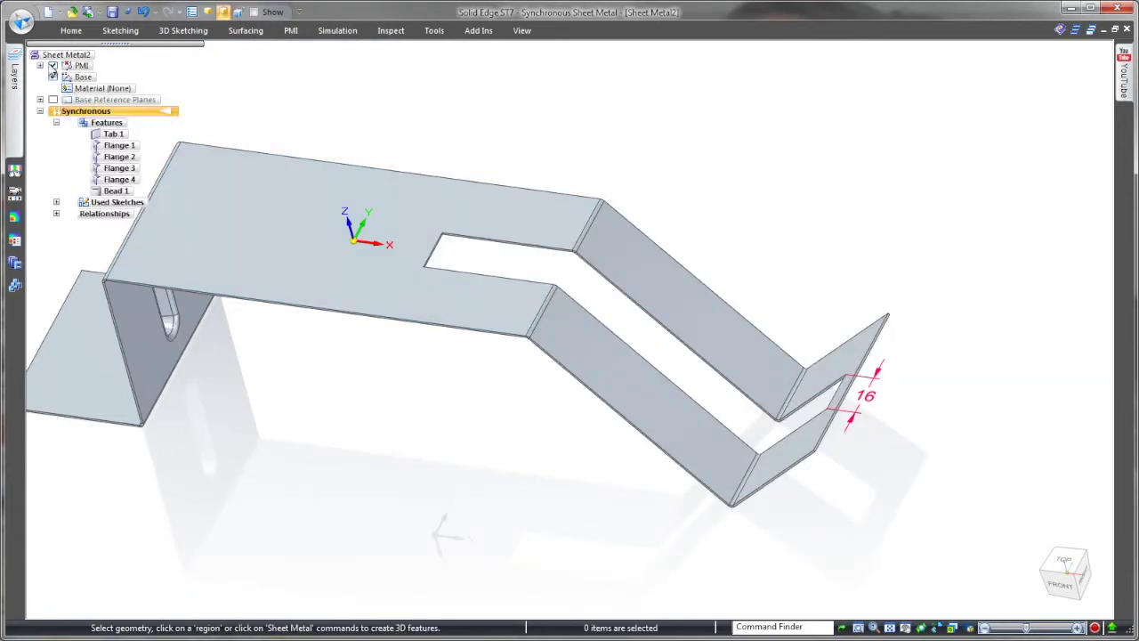
# - Pull a downward flange from the slot's end edge and add a foot to it
pyautogui.scroll(2, 450, 110)
pyautogui.scroll(3, 539, 91)
pyautogui.scroll(3, 798, 139)
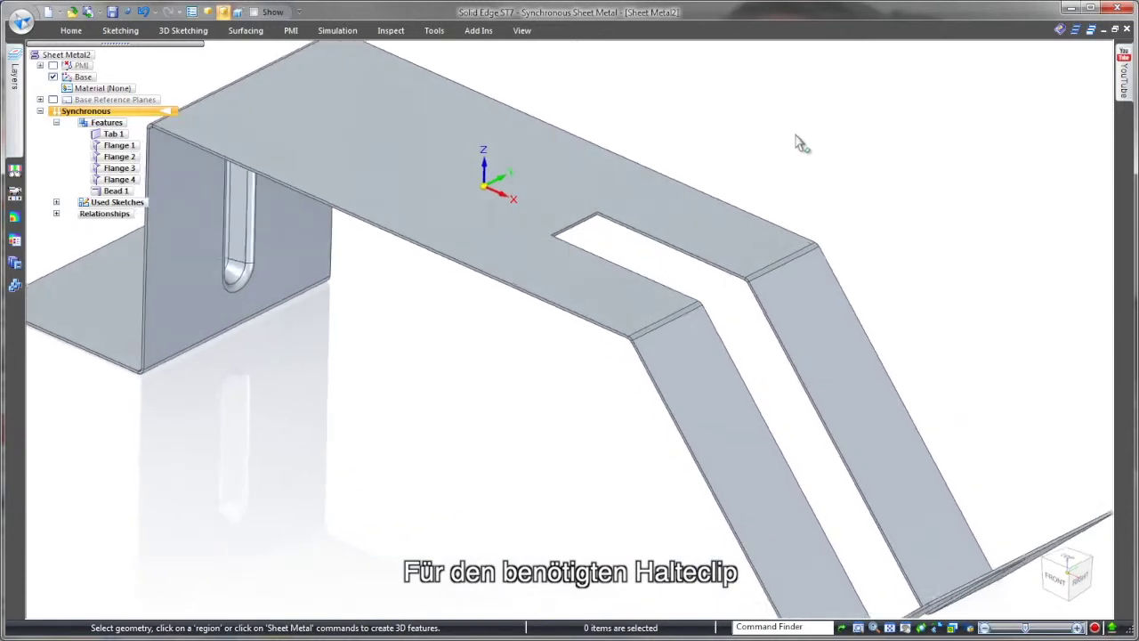
pyautogui.click(642, 241)
pyautogui.click(641, 224)
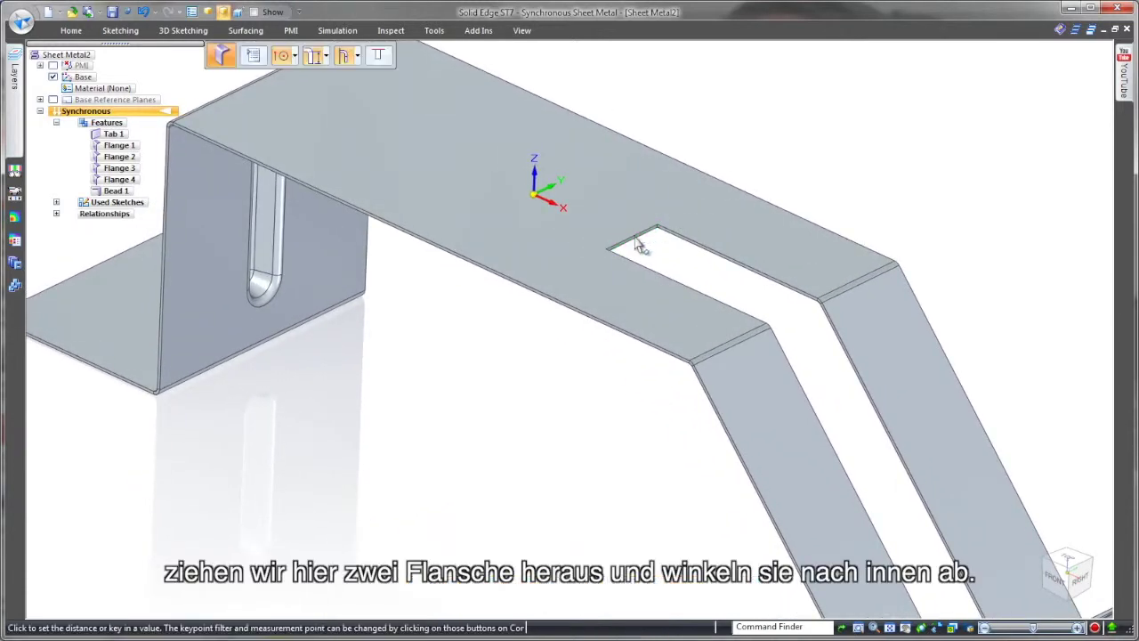
pyautogui.click(618, 449)
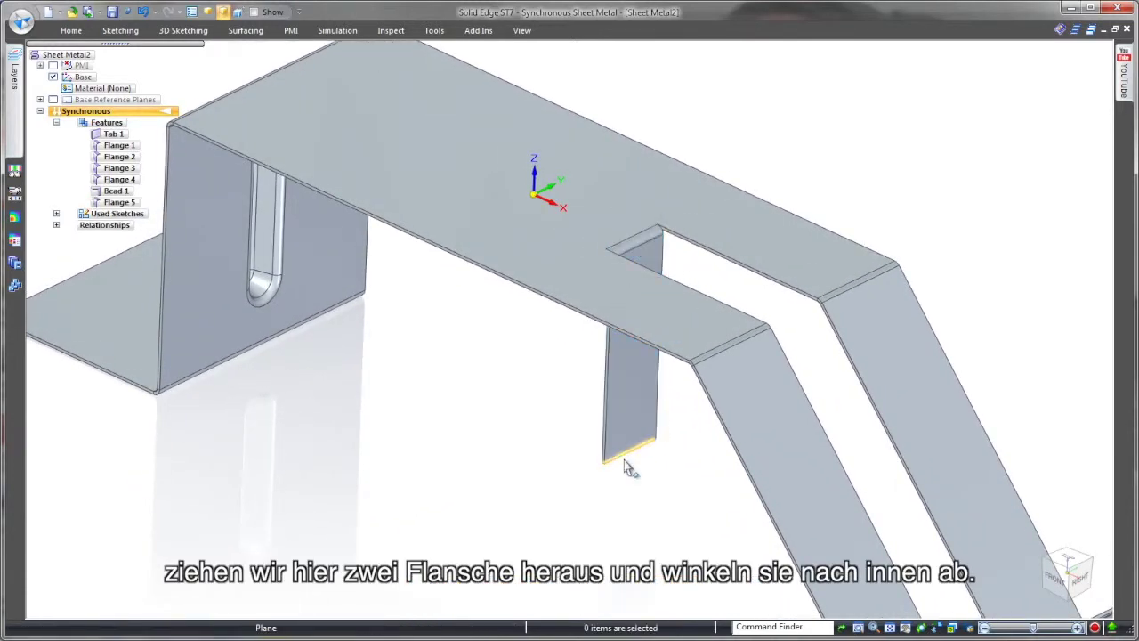
pyautogui.click(639, 463)
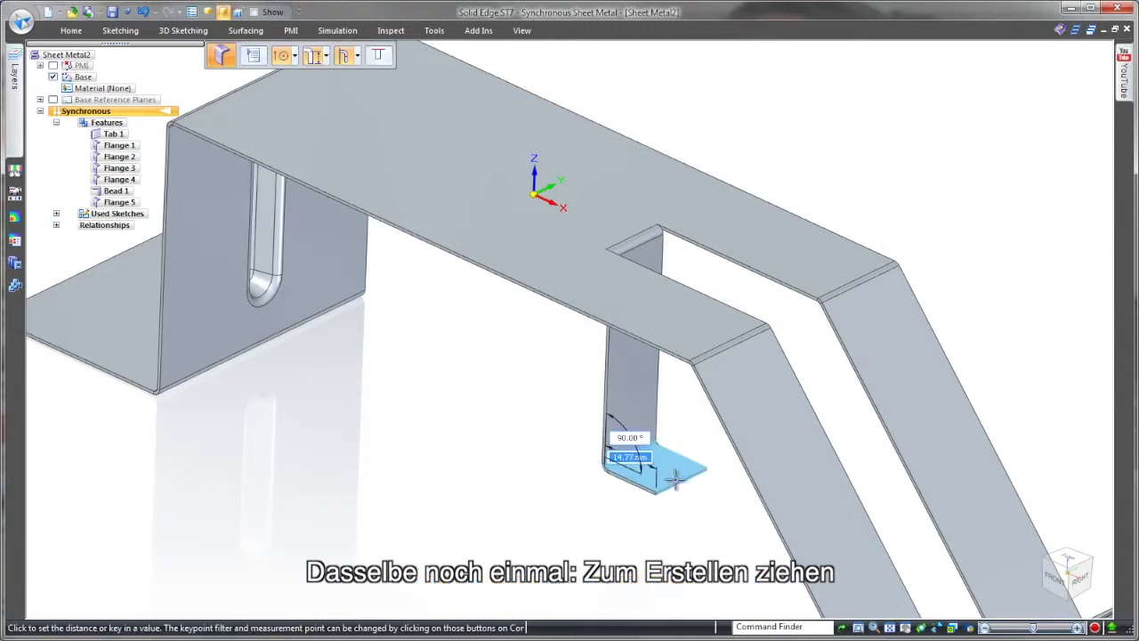
pyautogui.click(681, 483)
# - Rotate the new flange and foot inward about the flange's top edge
pyautogui.click(661, 475)
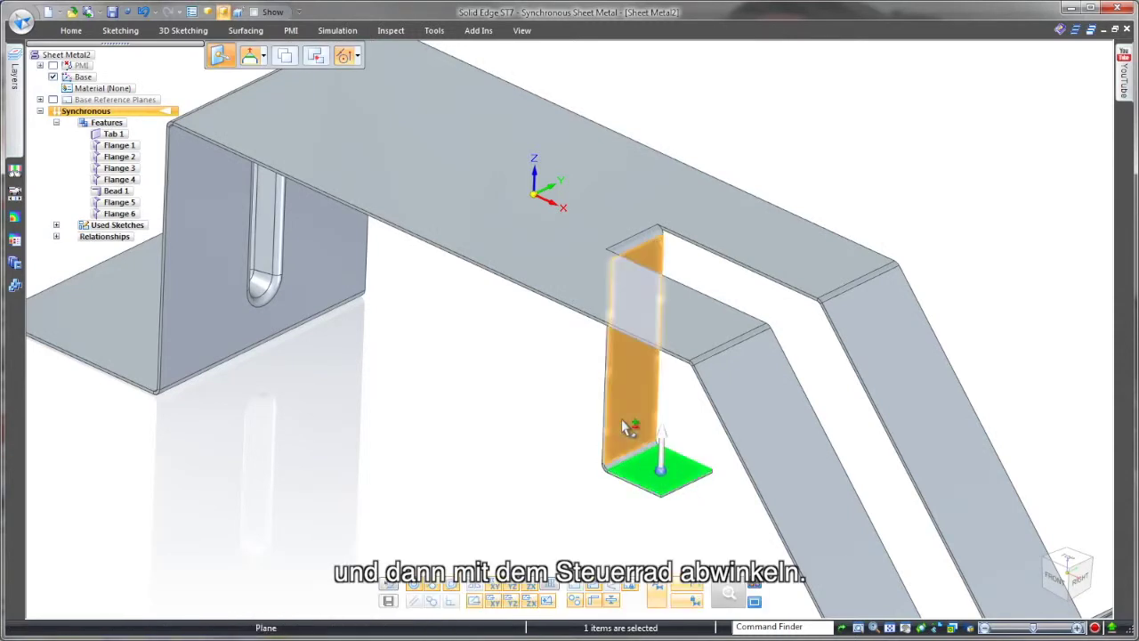
pyautogui.keyDown('ctrl'); pyautogui.click(627, 428); pyautogui.keyUp('ctrl')
pyautogui.moveTo(661, 476); pyautogui.dragTo(631, 250)
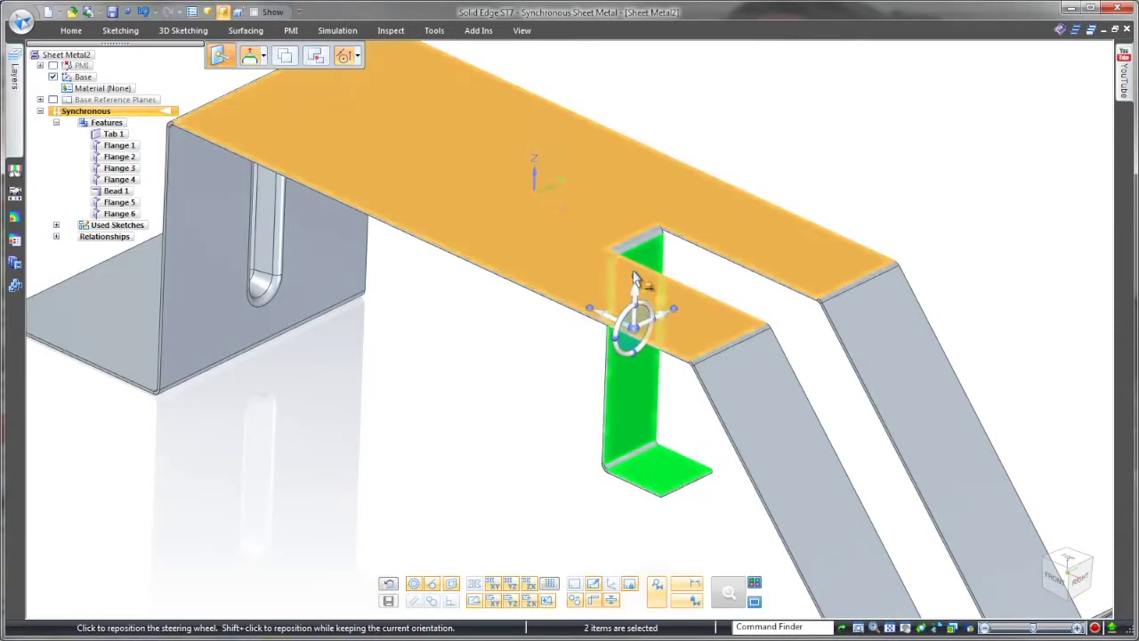
pyautogui.click(645, 233)
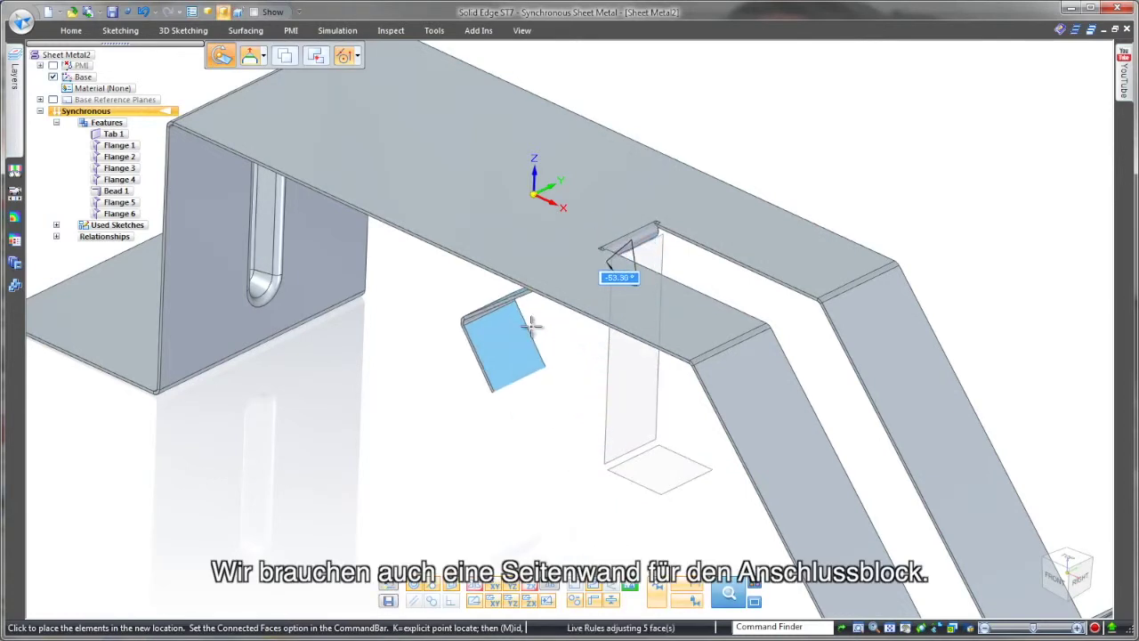
pyautogui.click(534, 331)
pyautogui.click(583, 406)
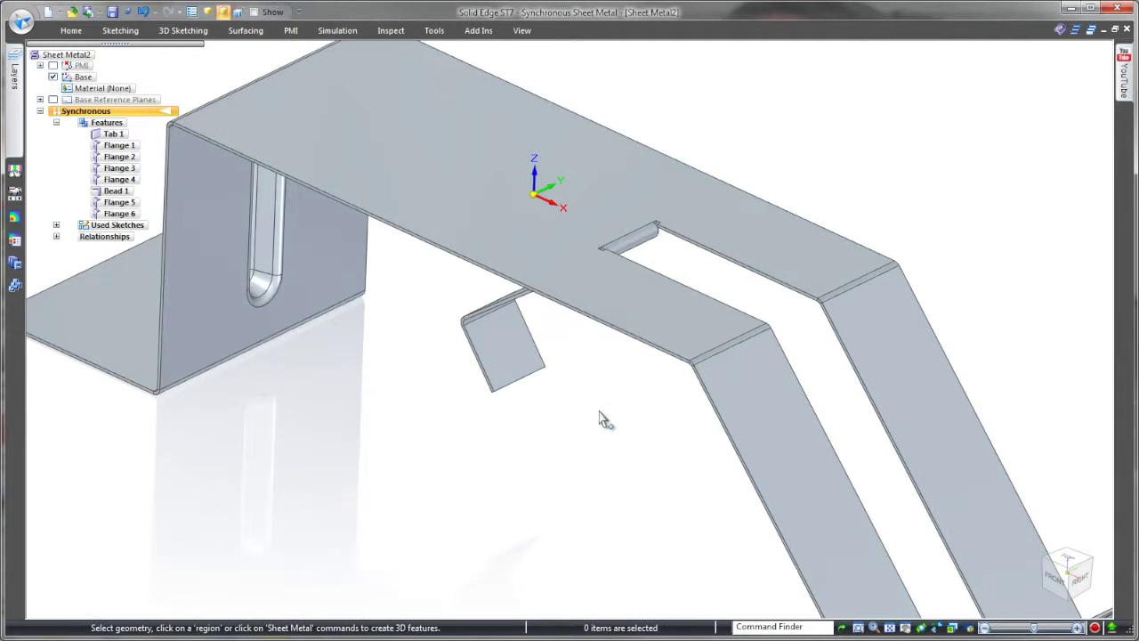
# - Hang partial Flange 7, material inside, from the top plate's long front edge
pyautogui.hotkey('ctrl', 'Left')
pyautogui.hotkey('ctrl', 'i')
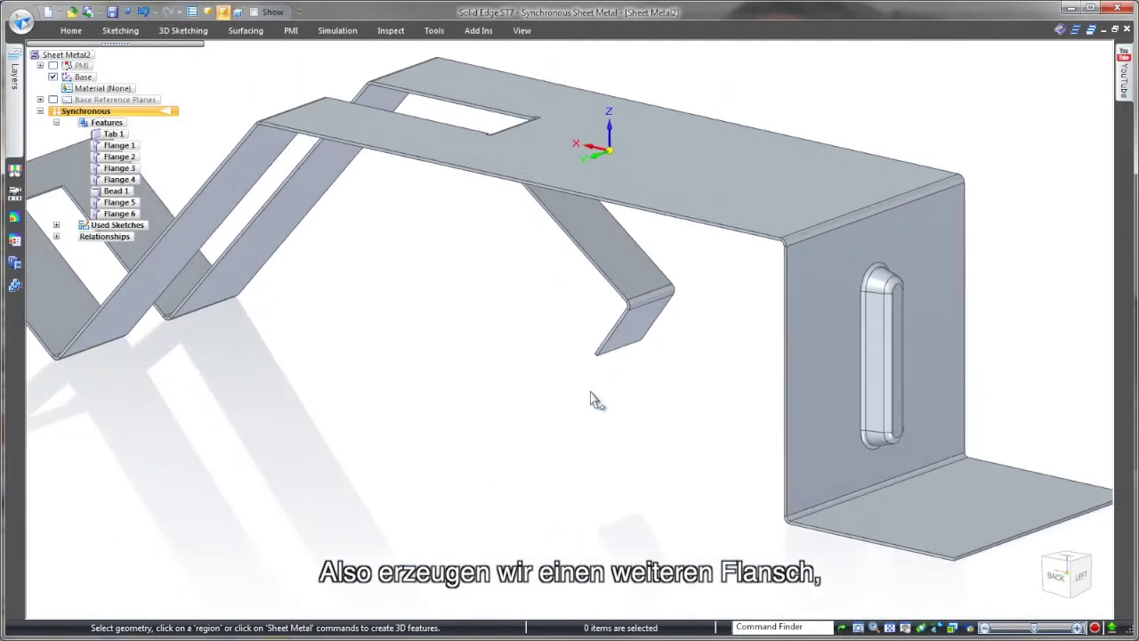
pyautogui.click(730, 278)
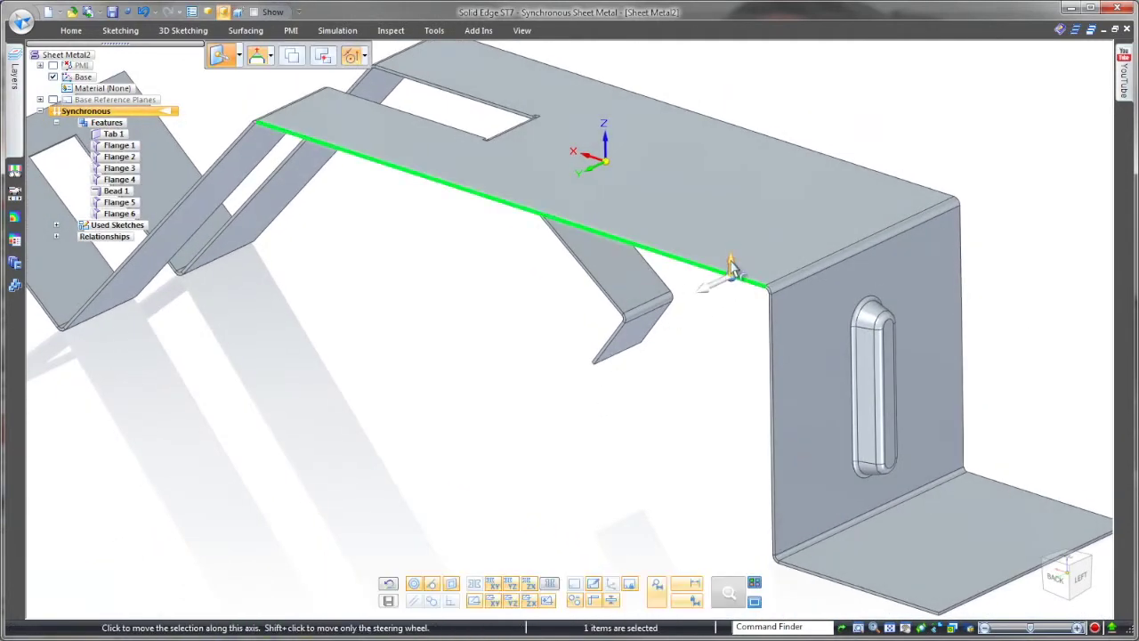
pyautogui.click(730, 267)
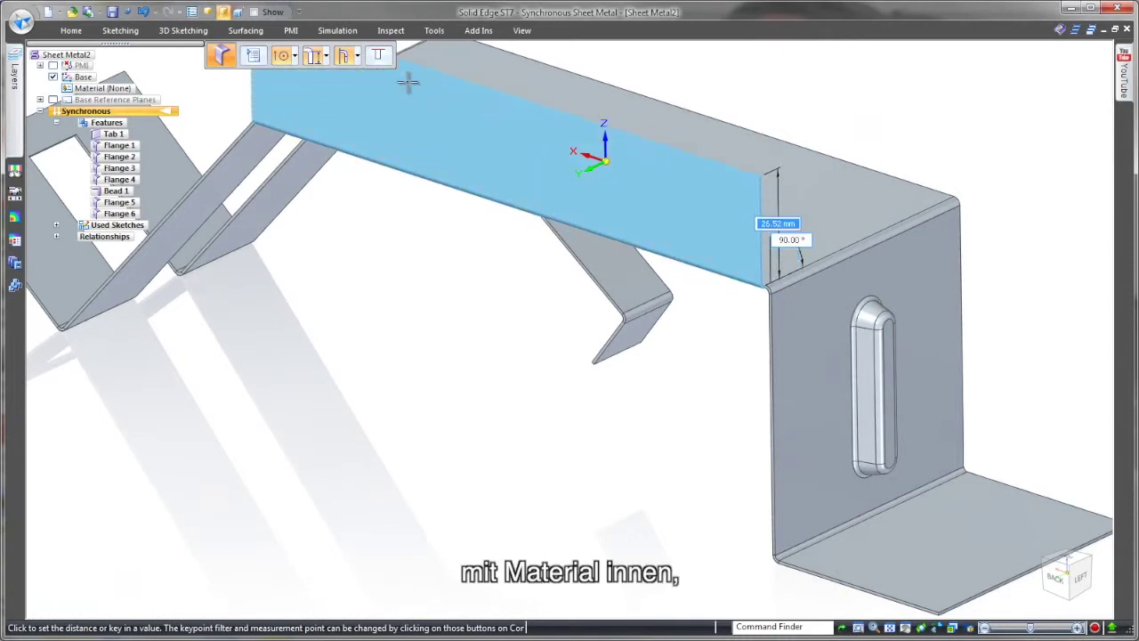
pyautogui.click(356, 55)
pyautogui.click(365, 78)
pyautogui.click(378, 55)
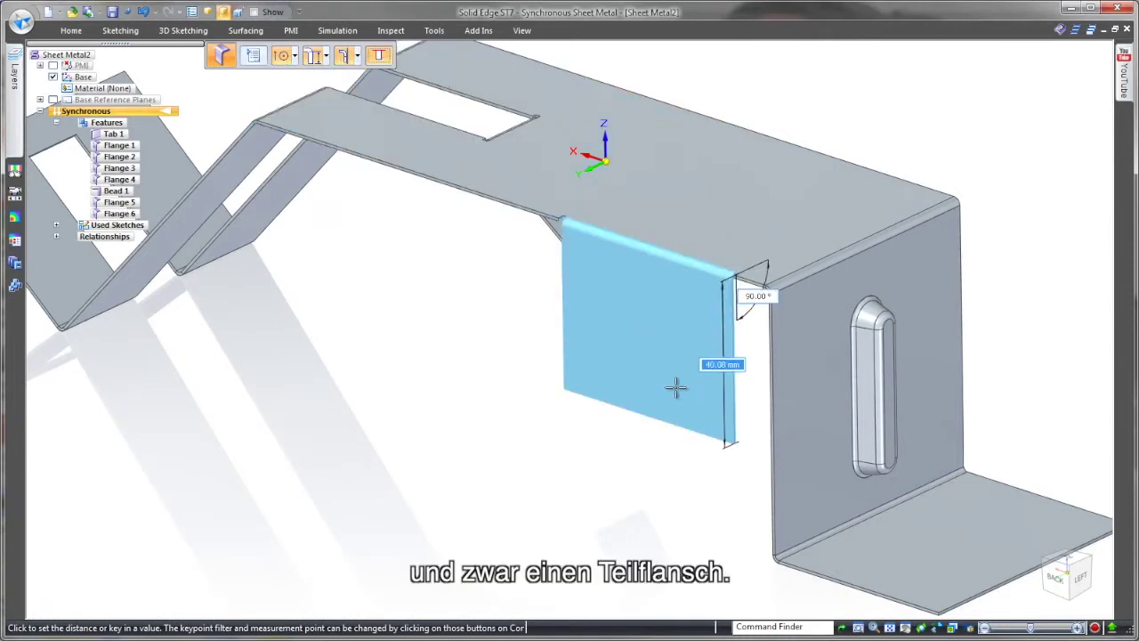
pyautogui.click(699, 389)
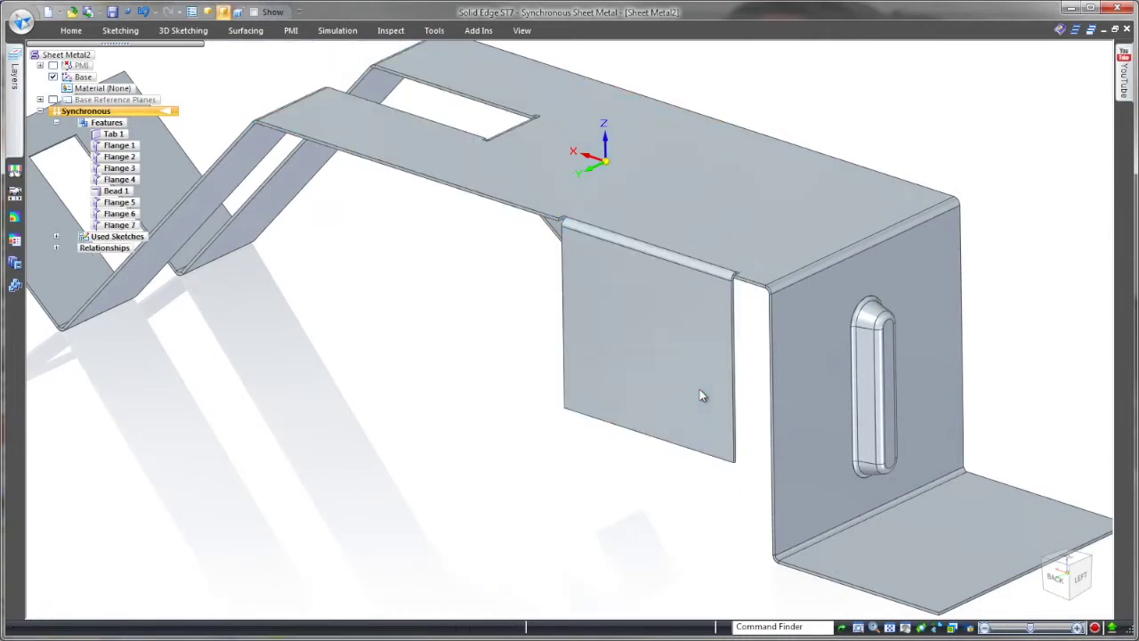
pyautogui.click(344, 157)
# - Raise upright partial Flange 8 from the plate and mirror it into Flange 9
pyautogui.click(344, 134)
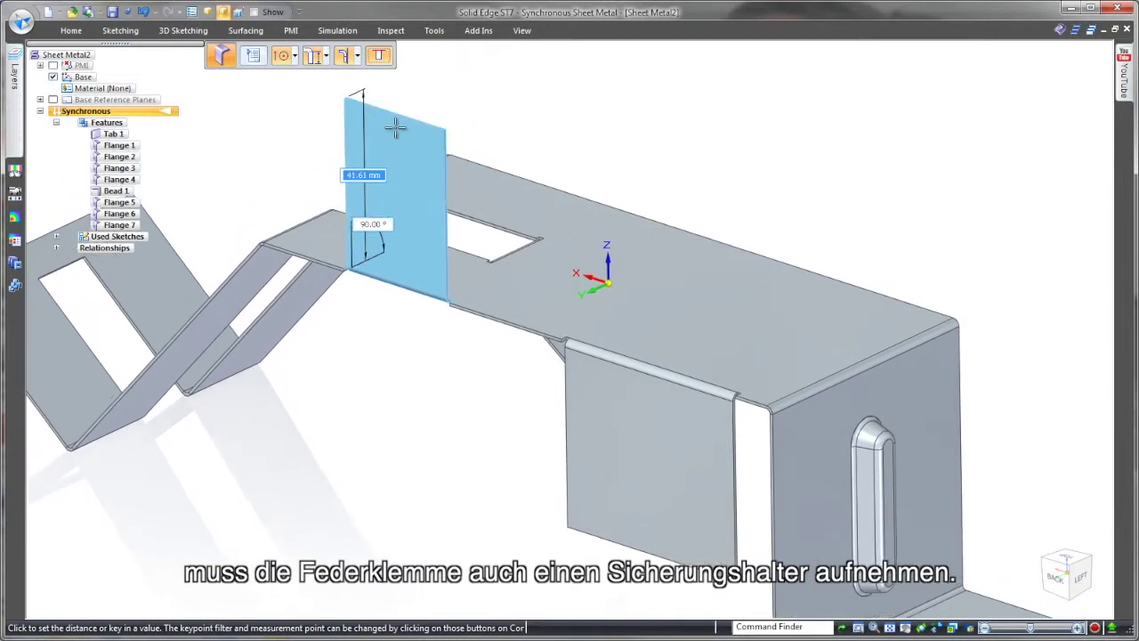
pyautogui.click(381, 148)
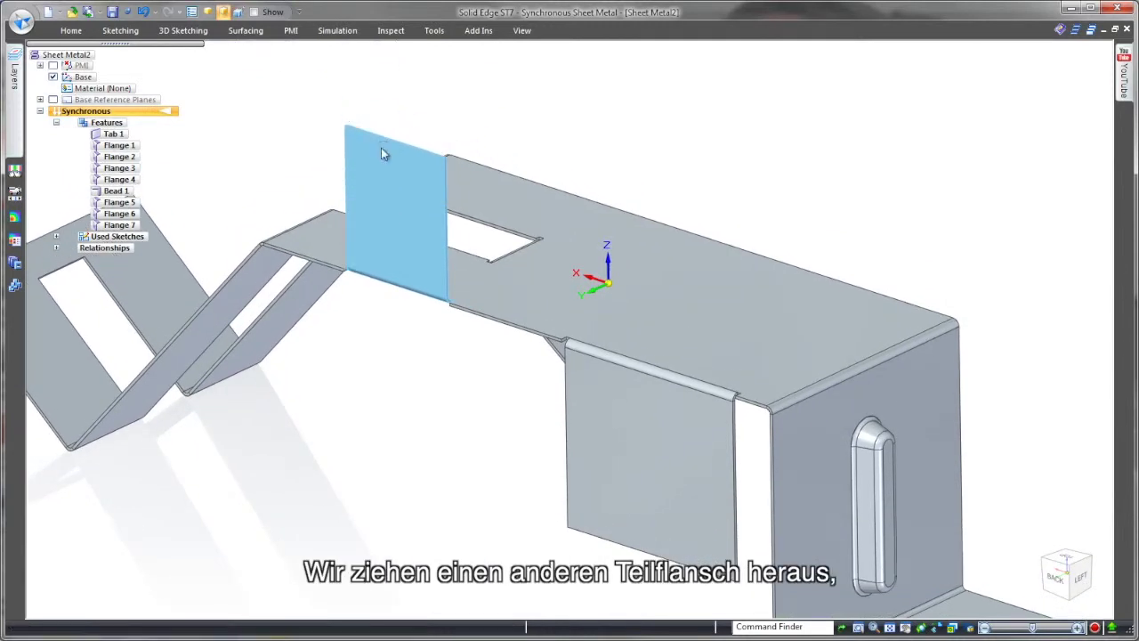
pyautogui.click(135, 239)
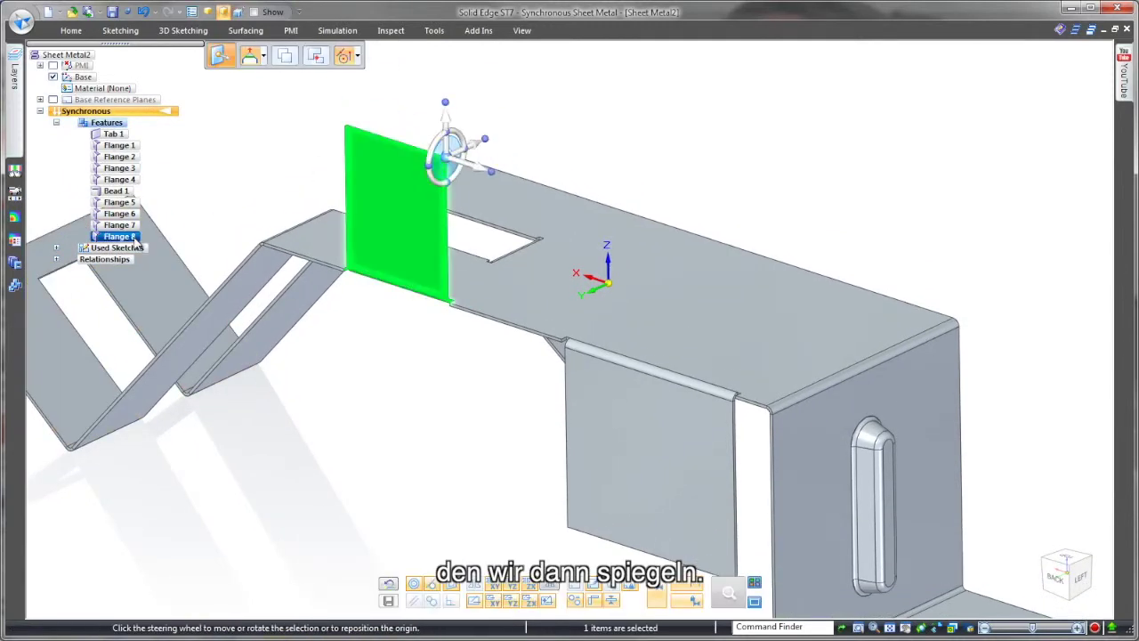
pyautogui.click(70, 30)
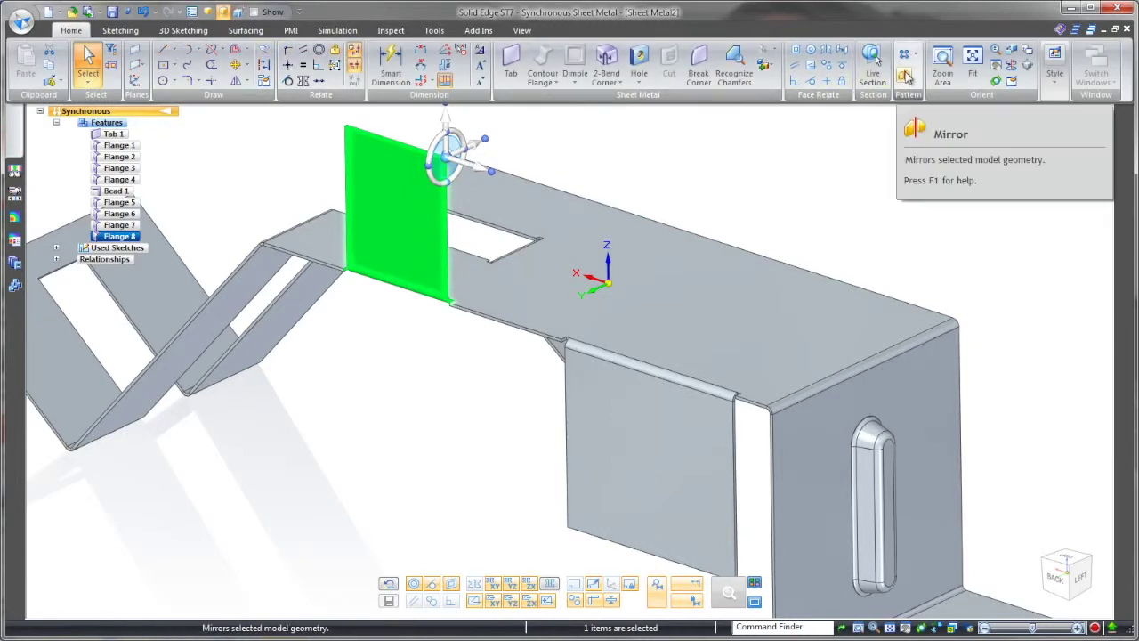
pyautogui.click(908, 56)
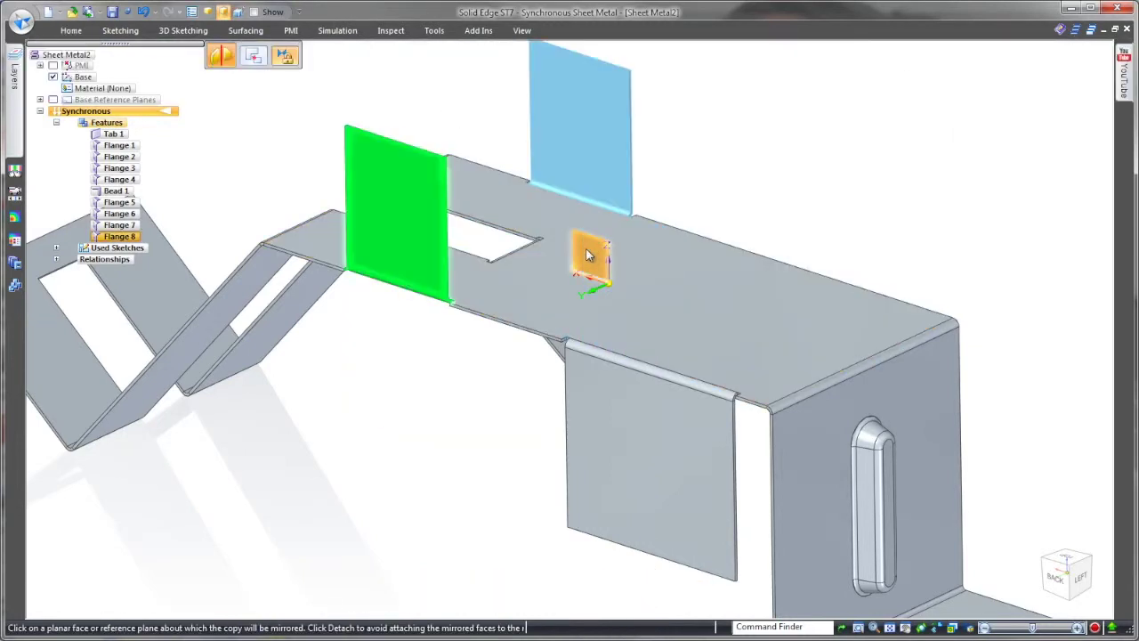
pyautogui.click(585, 249)
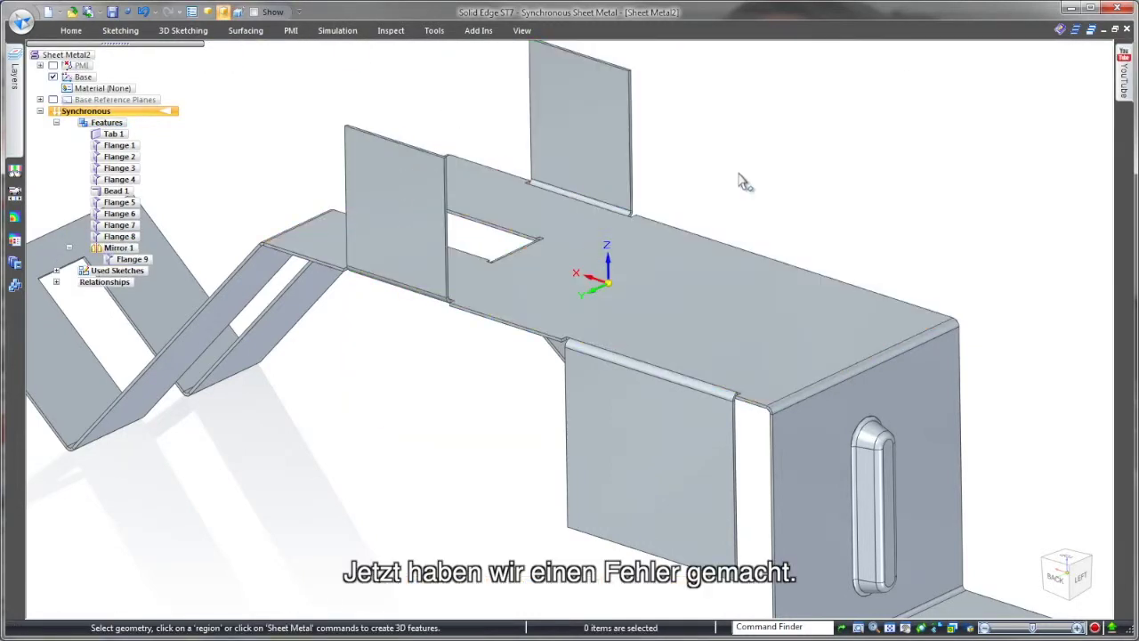
# - Move the rotation pivot to the top plate's left edge and rotate the plate slightly upward
pyautogui.hotkey('ctrl', 'f')
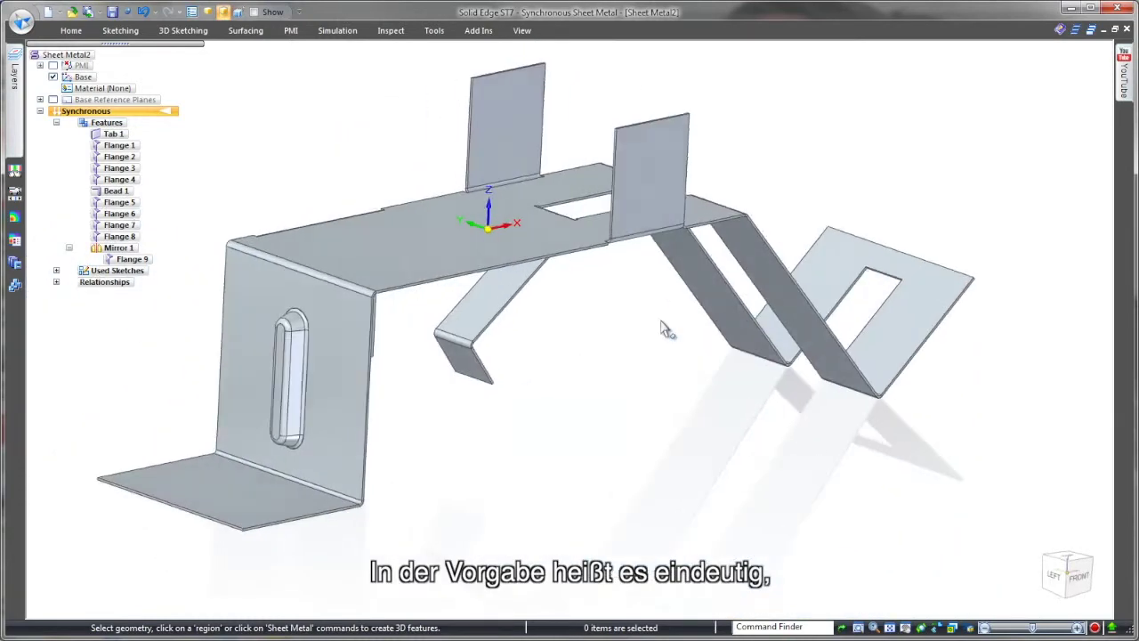
pyautogui.click(488, 242)
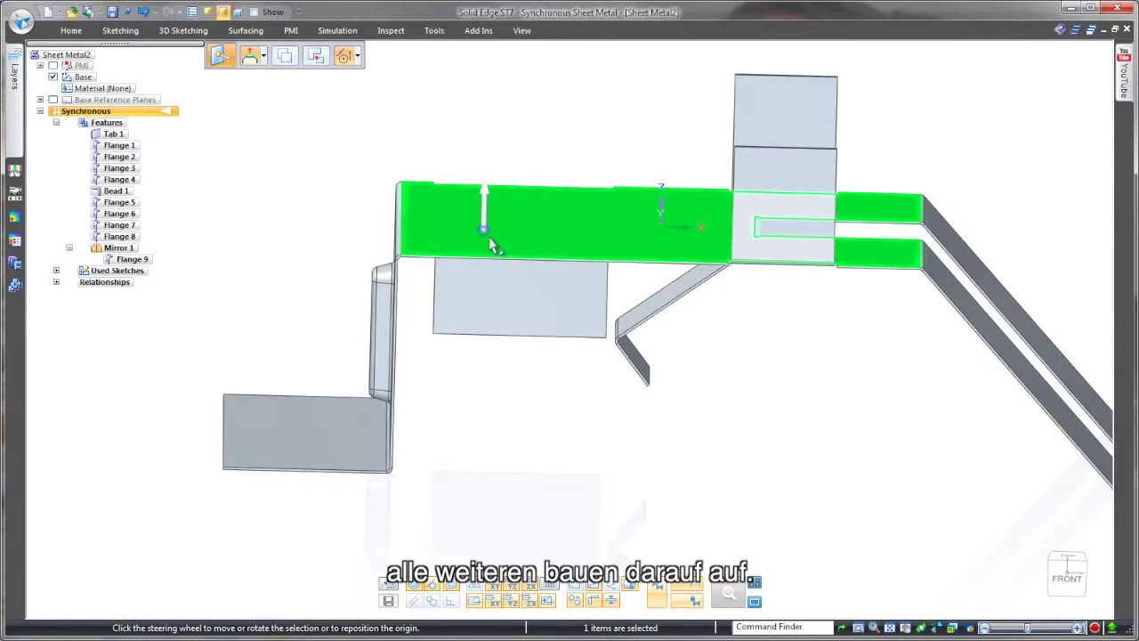
pyautogui.moveTo(484, 233); pyautogui.dragTo(401, 233)
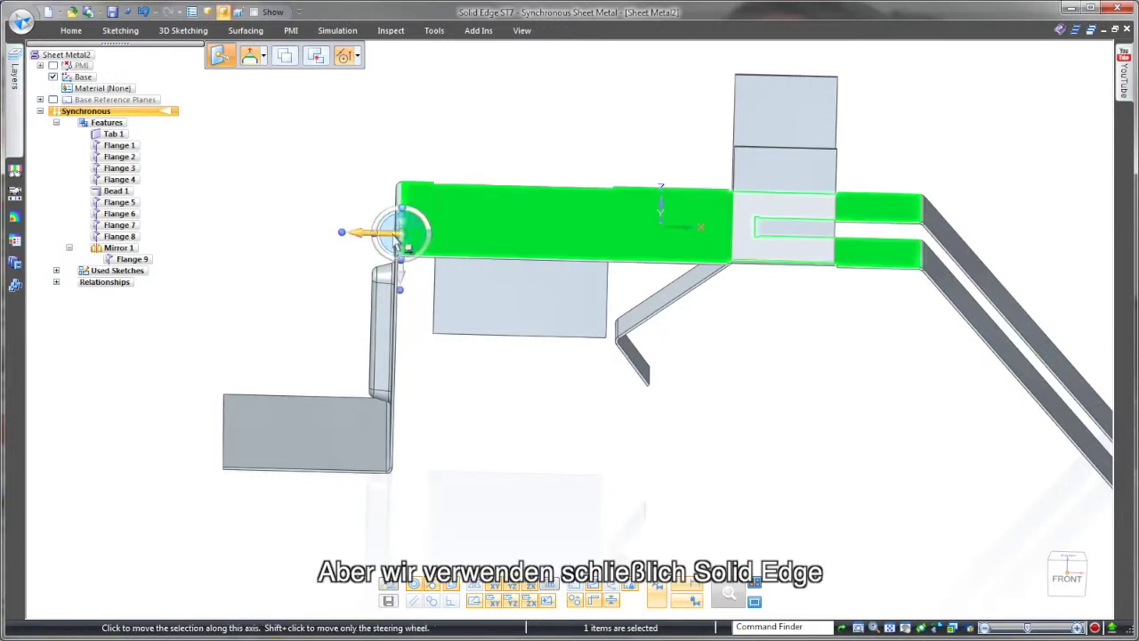
pyautogui.click(1059, 576)
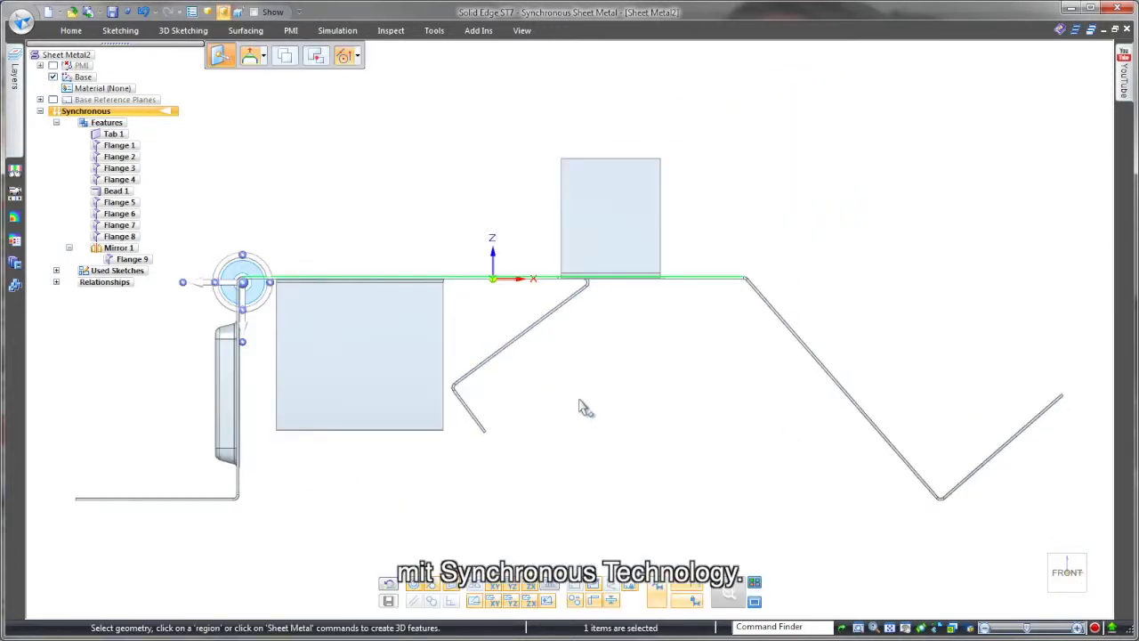
pyautogui.click(267, 304)
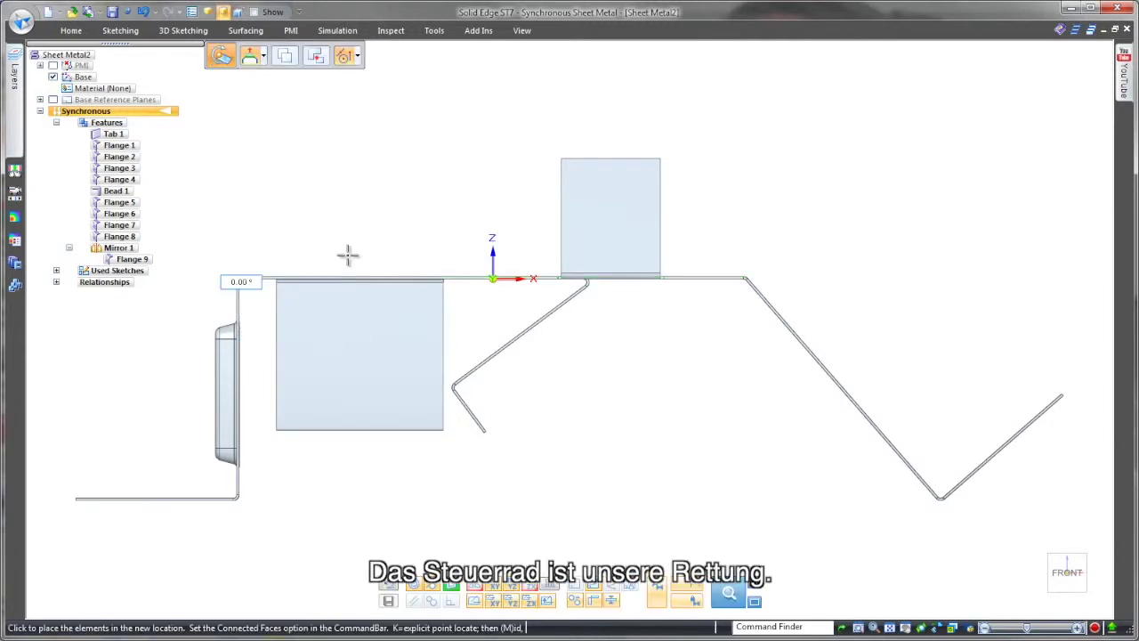
pyautogui.click(596, 382)
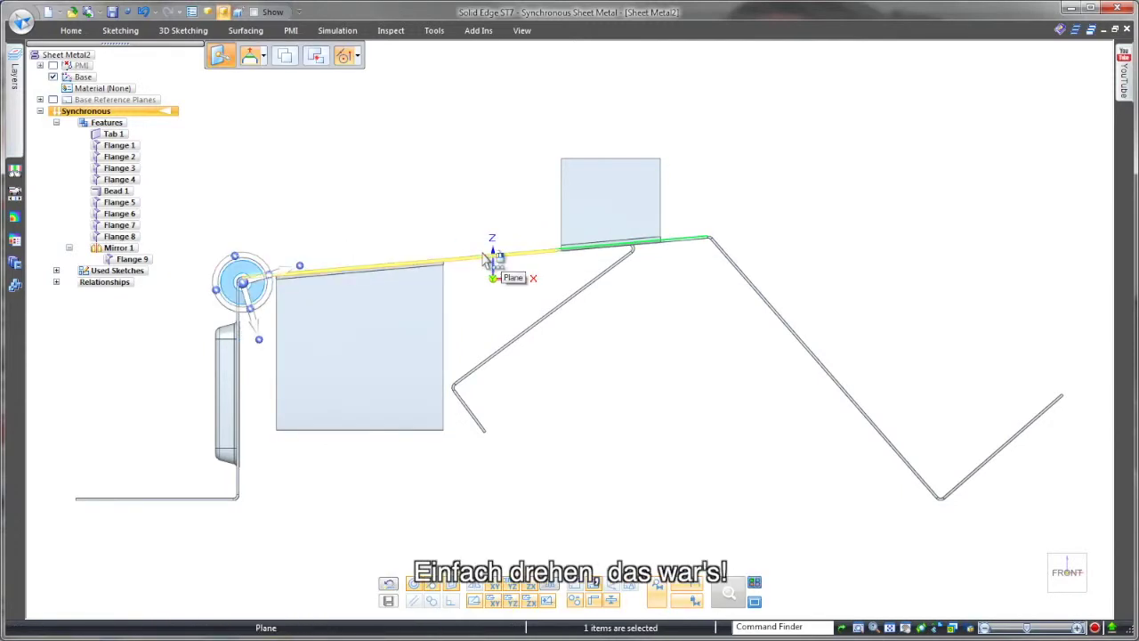
pyautogui.click(481, 234)
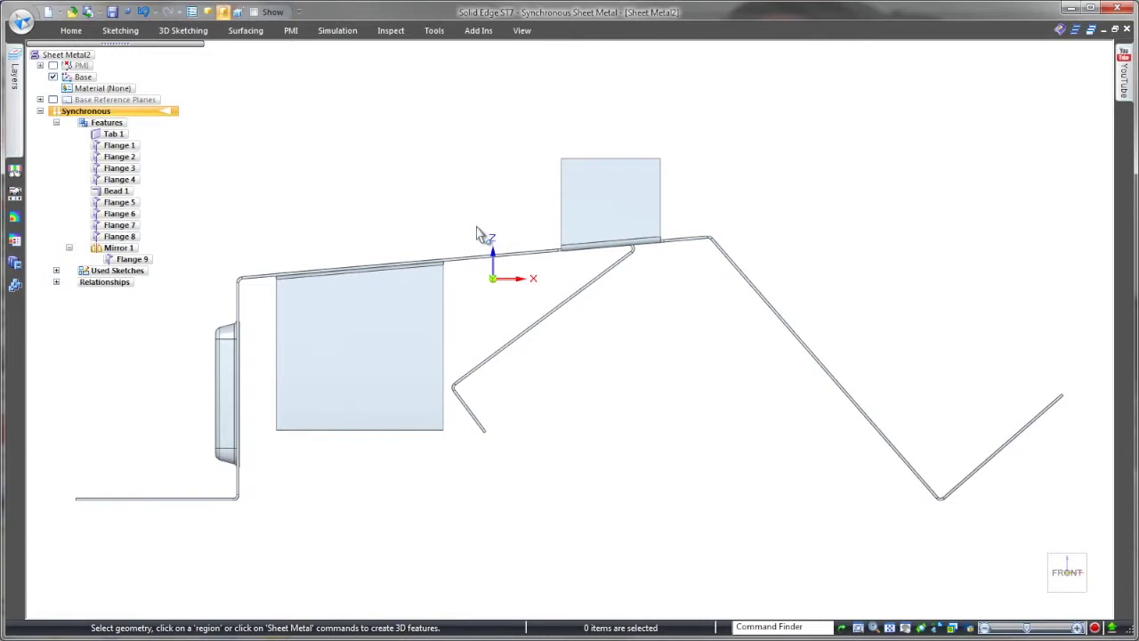
# - Break Mirror 1 so the mirrored flange stands alone as Flange 9
pyautogui.hotkey('ctrl', 'i')
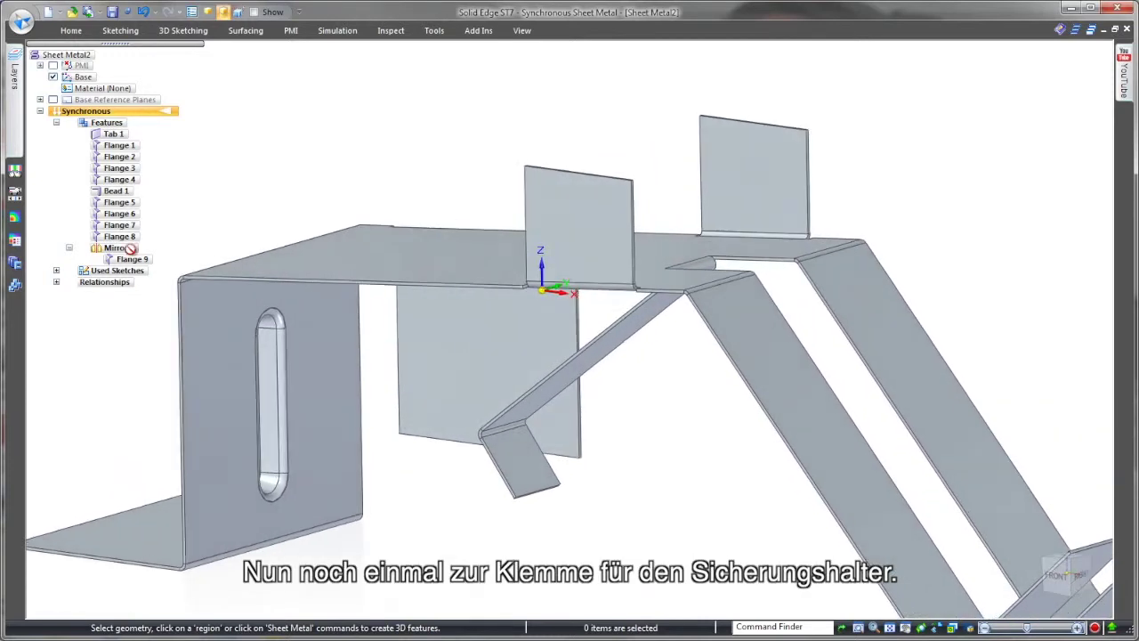
pyautogui.click(124, 249)
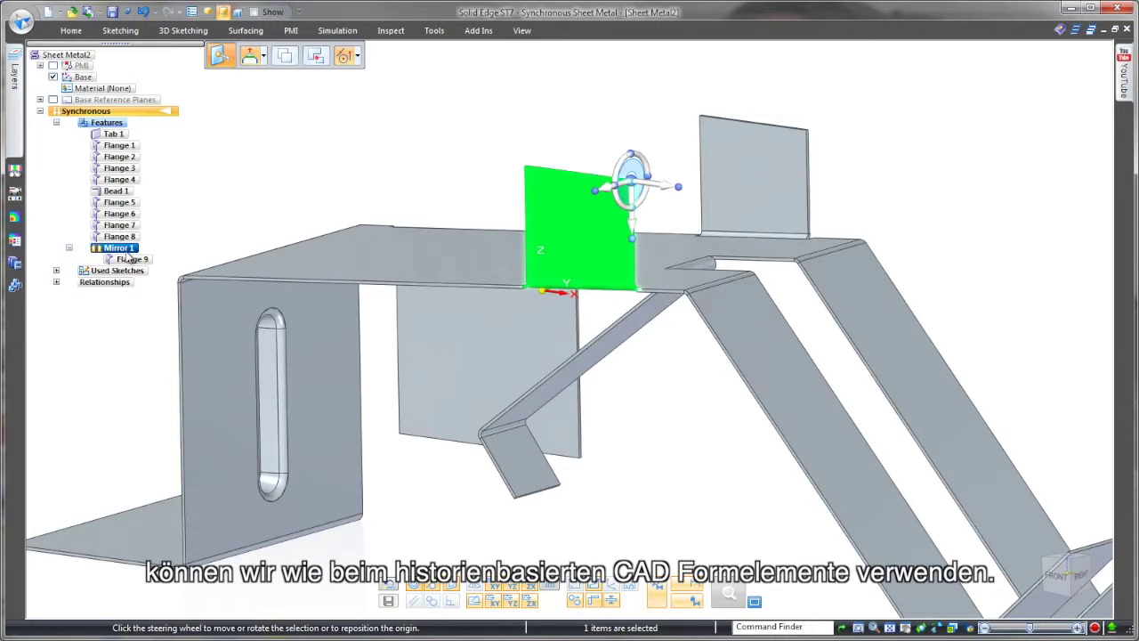
pyautogui.rightClick(129, 253)
pyautogui.click(162, 423)
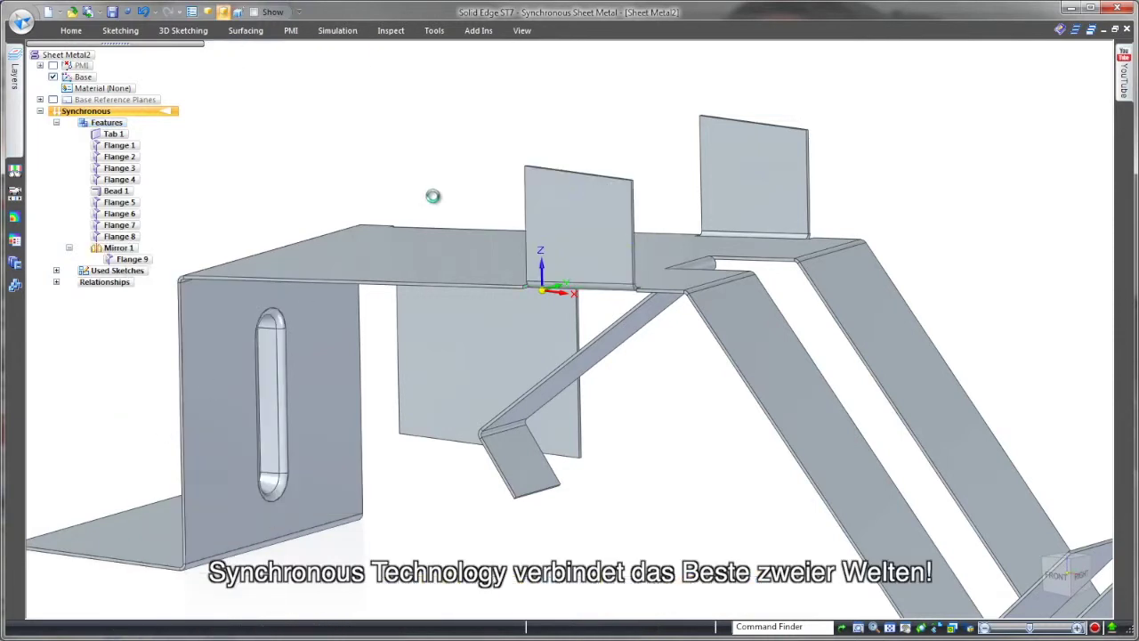
pyautogui.scroll(3, 466, 158)
pyautogui.scroll(2, 466, 158)
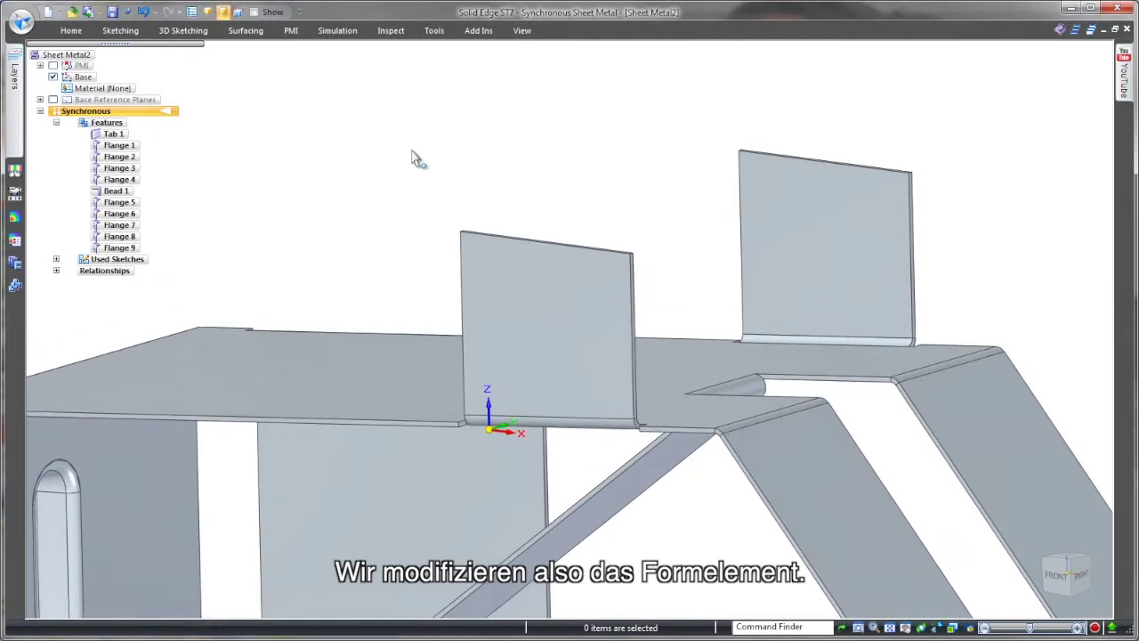
# - Sketch a line across the upright flange's face, locked to that face
pyautogui.moveTo(415, 157); pyautogui.dragTo(445, 155, button='right')
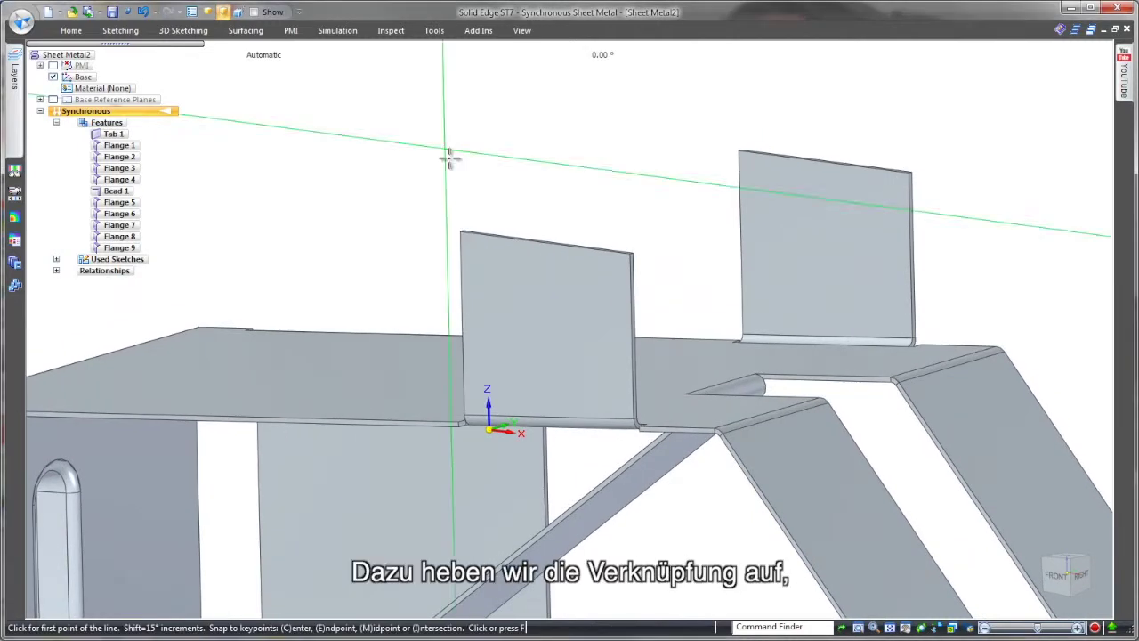
pyautogui.click(498, 328)
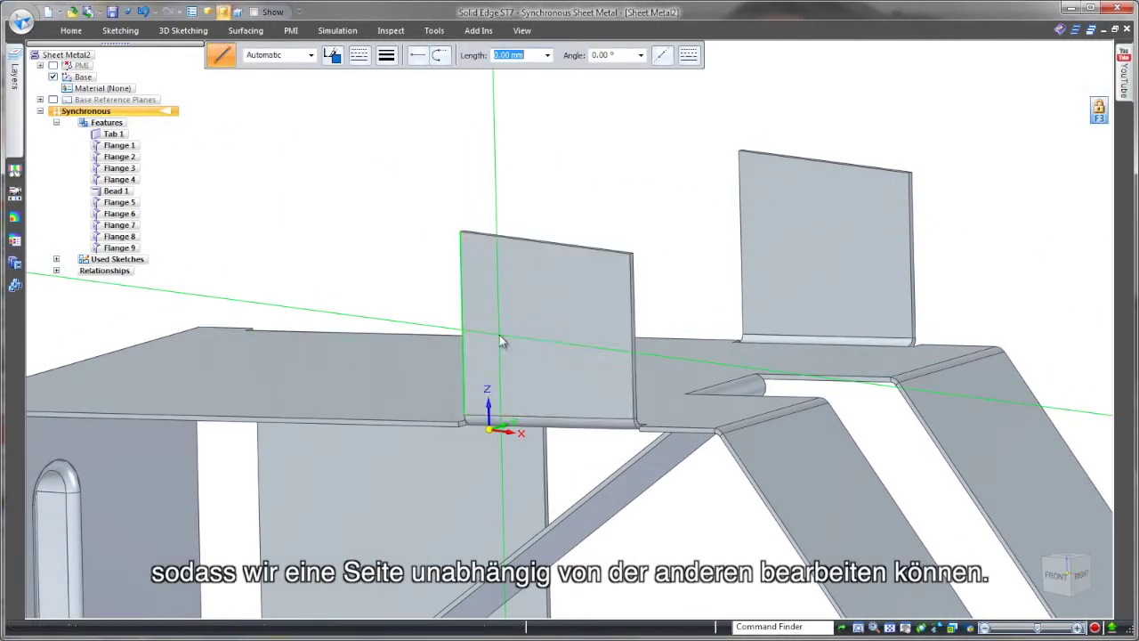
pyautogui.click(499, 342)
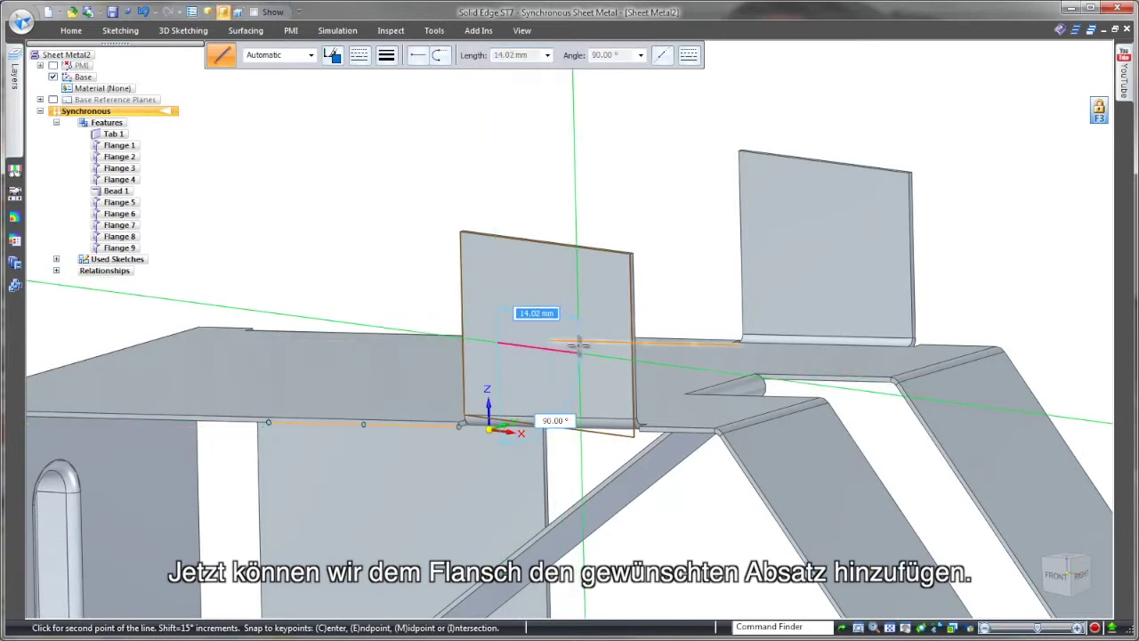
pyautogui.click(578, 353)
pyautogui.press('Escape')
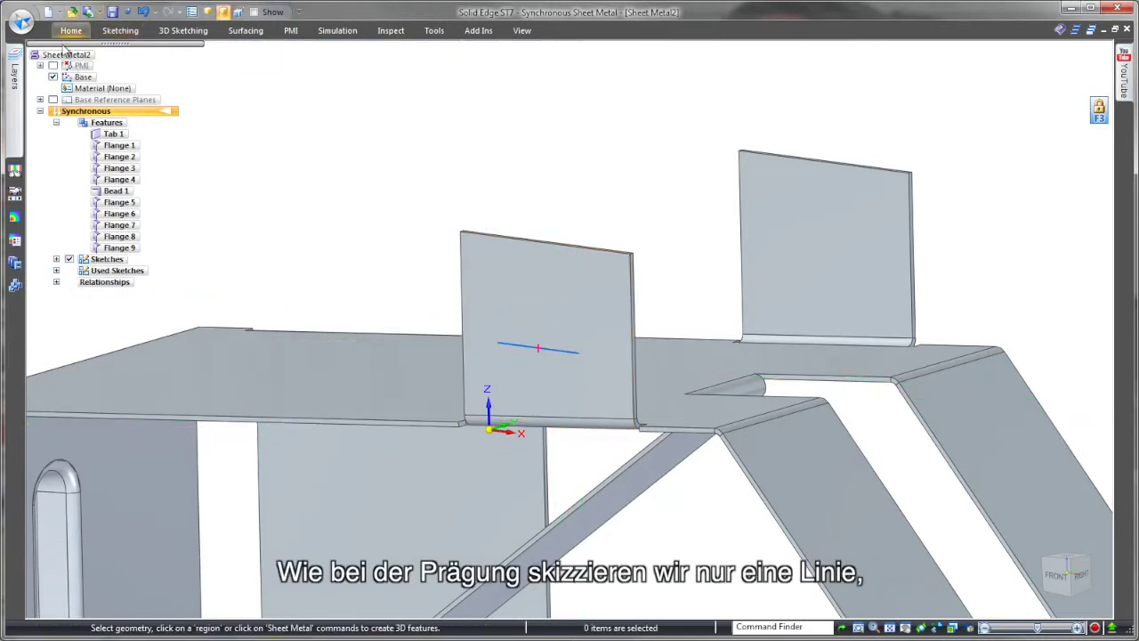
# - Jog the upright flange along the sketched line with a 48 mm jog distance
pyautogui.click(71, 29)
pyautogui.click(776, 53)
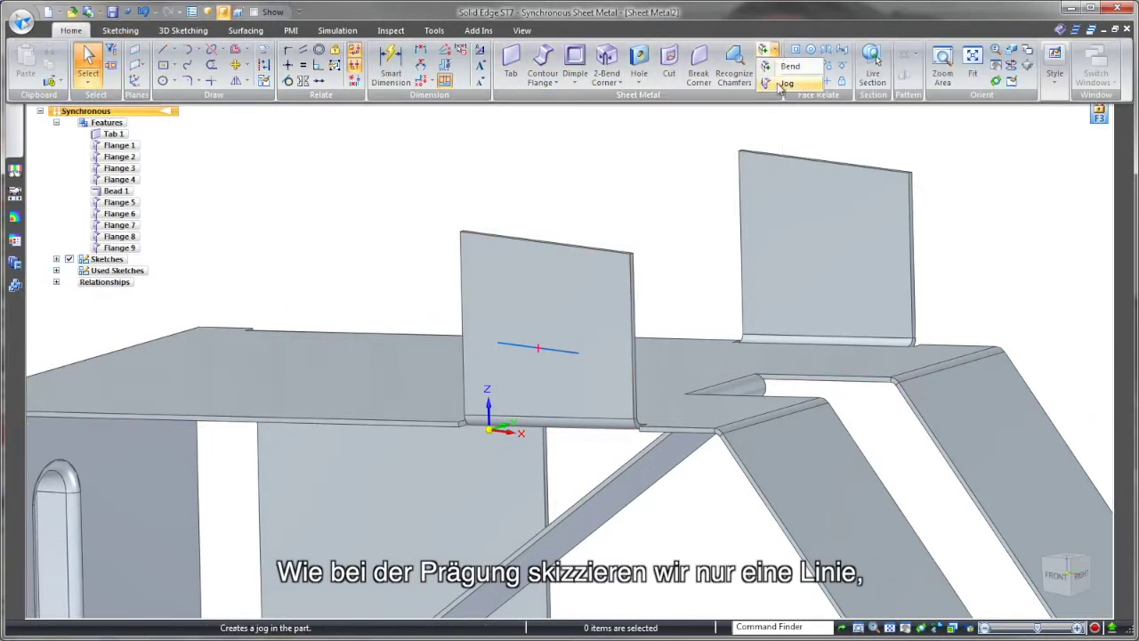
pyautogui.click(551, 350)
pyautogui.click(537, 309)
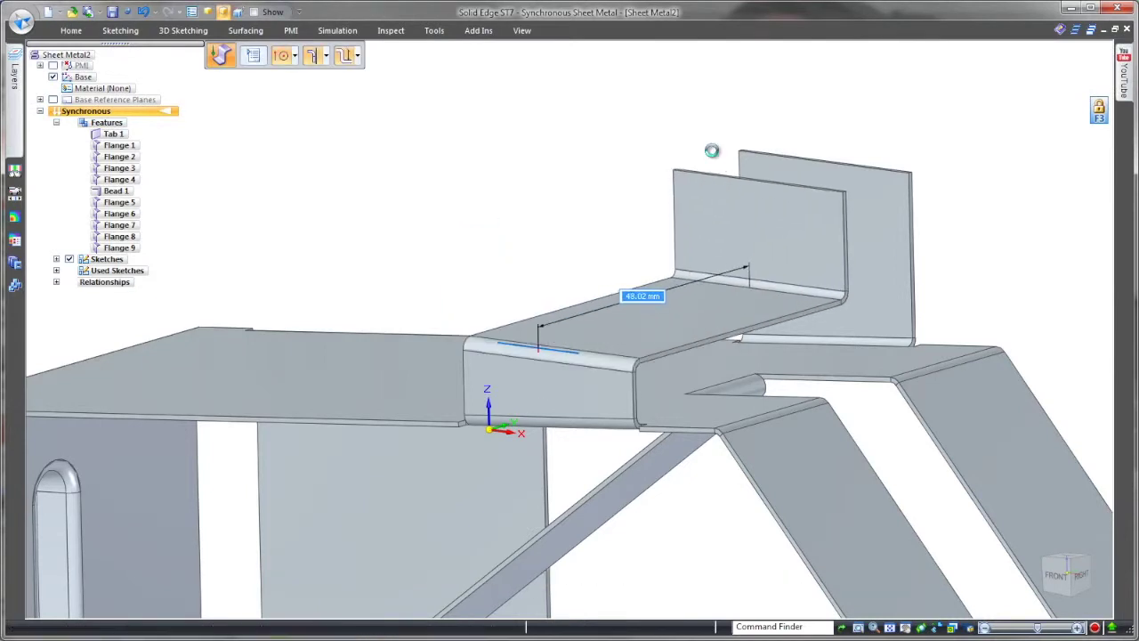
pyautogui.click(711, 150)
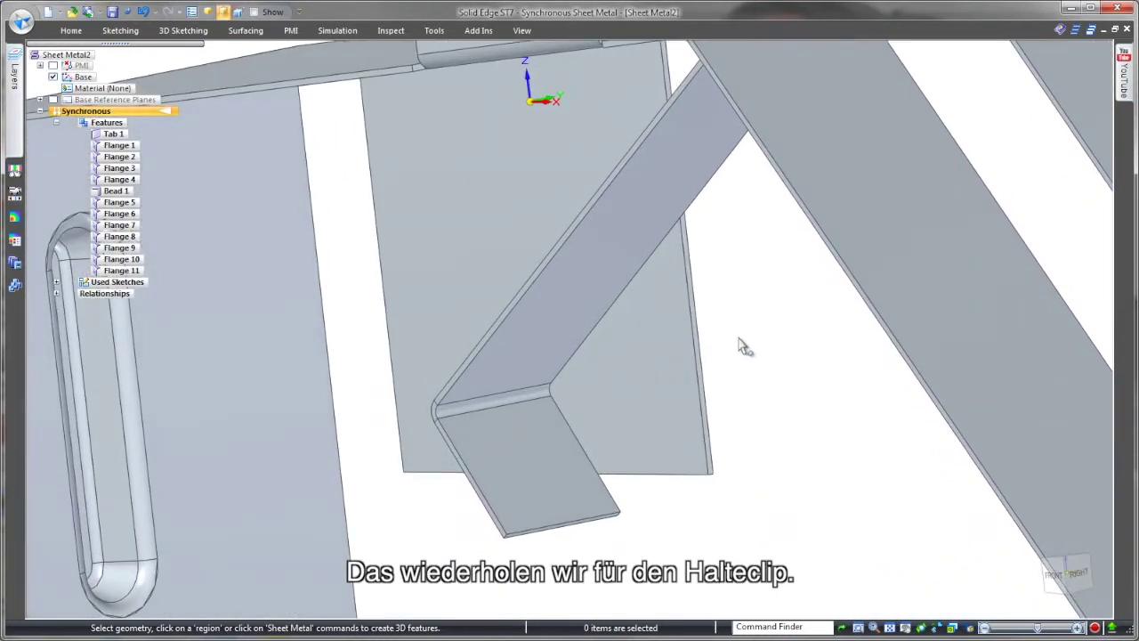
# - Sketch a line across the slanted lower arm, locked to its face plane
pyautogui.rightClick(746, 340)
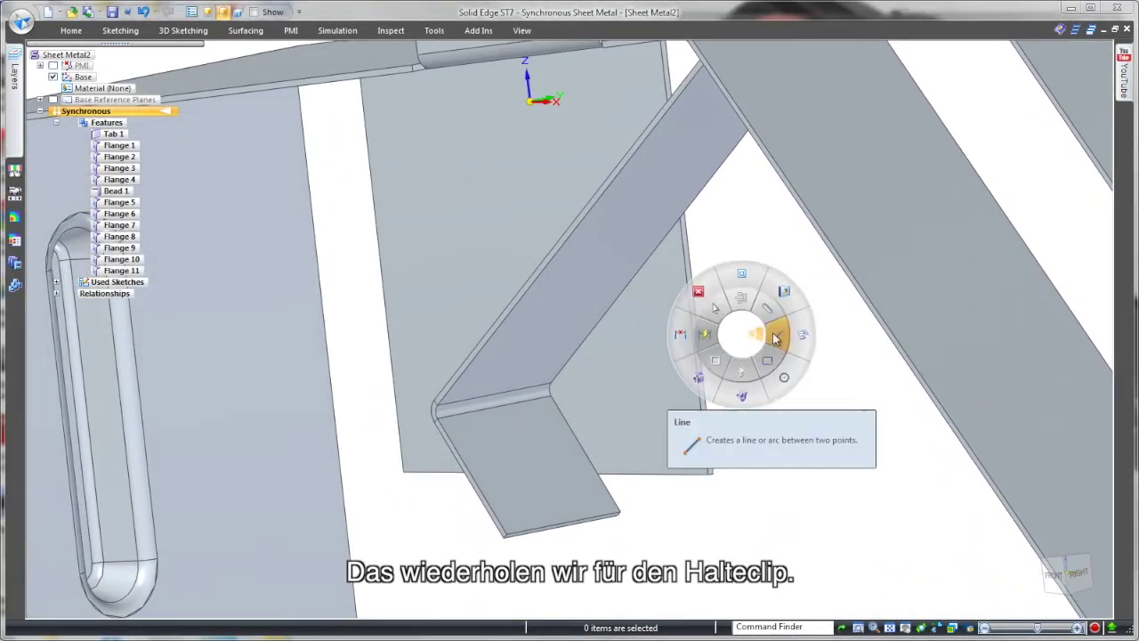
pyautogui.click(776, 333)
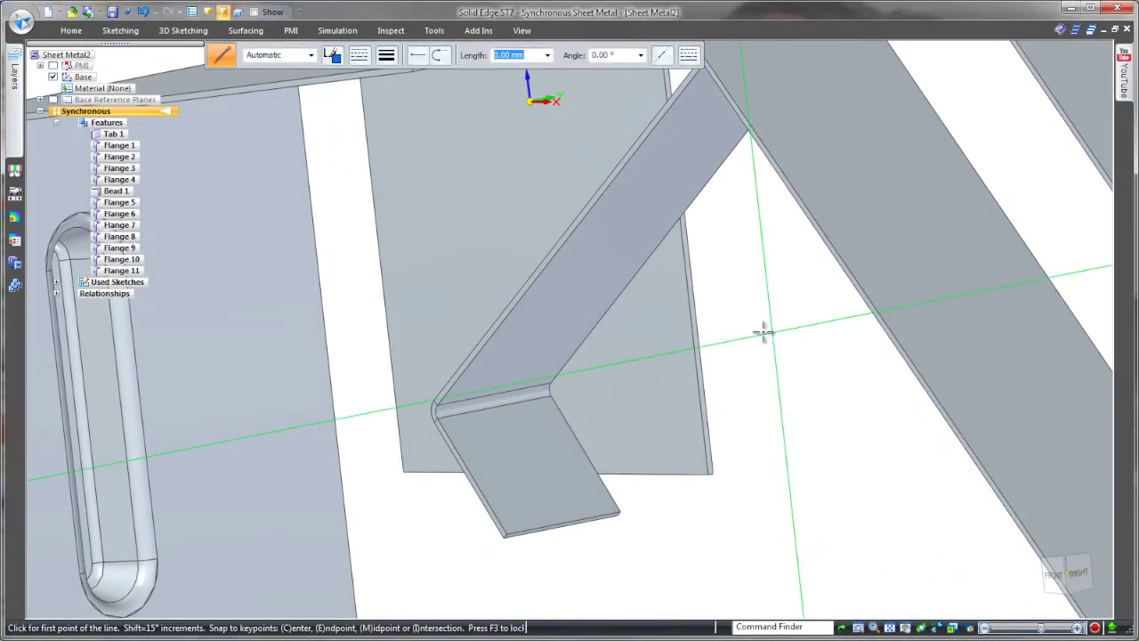
pyautogui.press('F3')
pyautogui.click(547, 307)
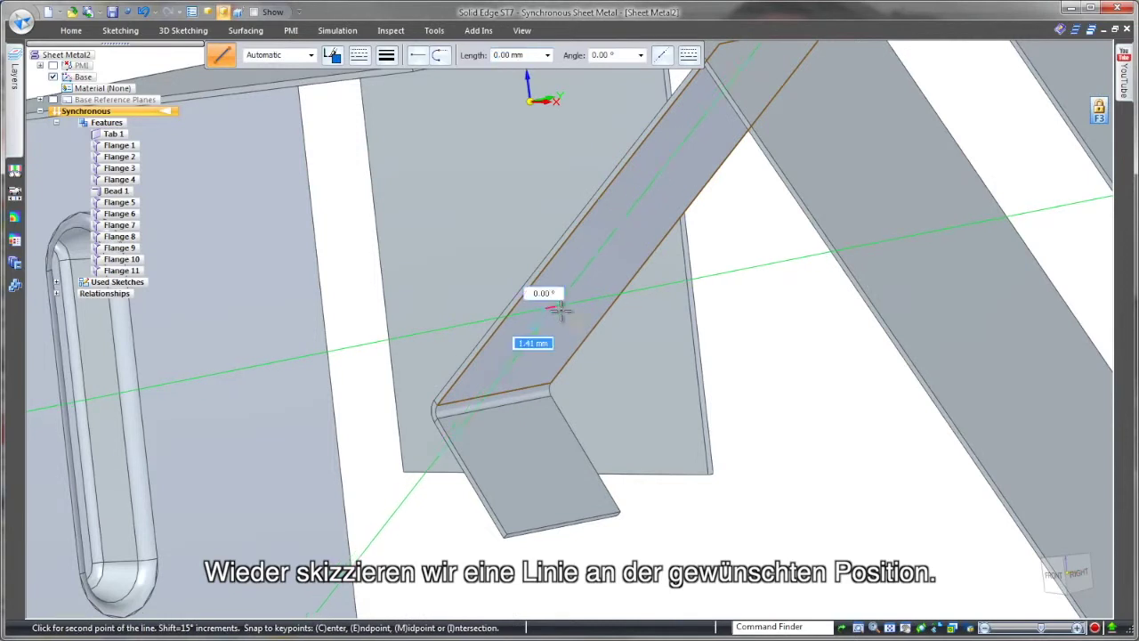
pyautogui.click(598, 298)
pyautogui.press('Escape')
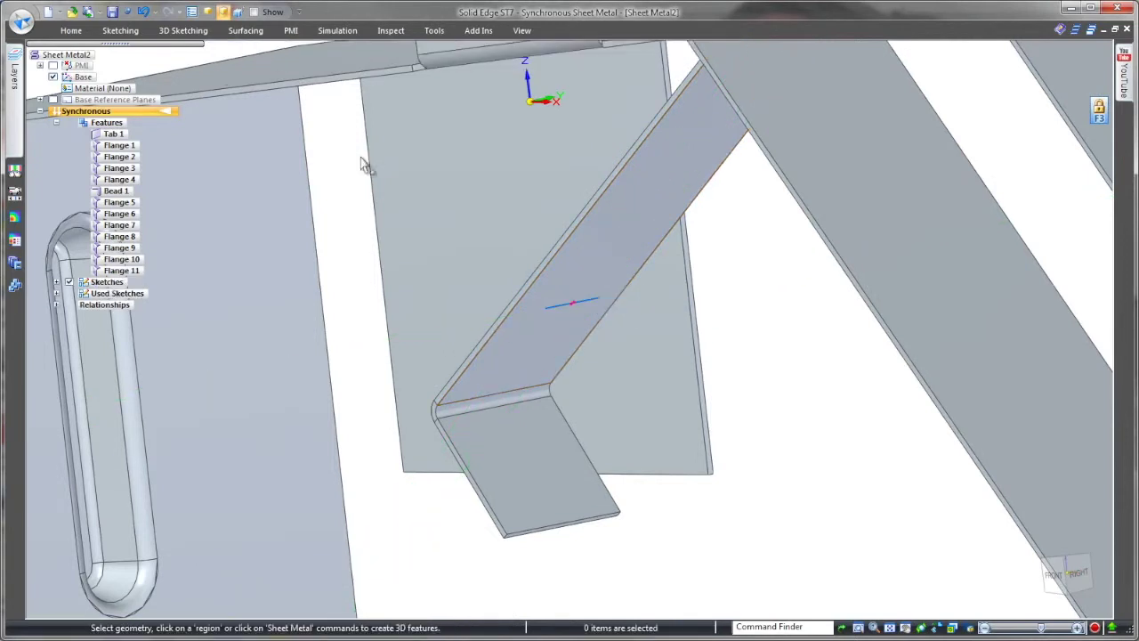
# - Jog the lower arm along that line, adding Flanges 12 and 13
pyautogui.click(71, 30)
pyautogui.click(769, 67)
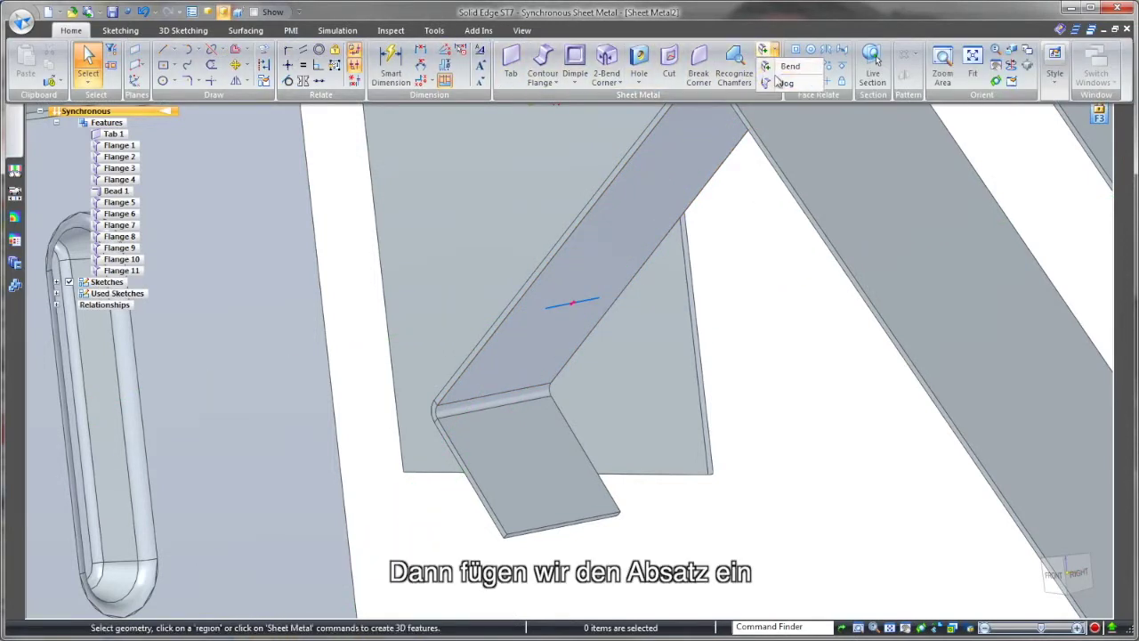
pyautogui.click(806, 75)
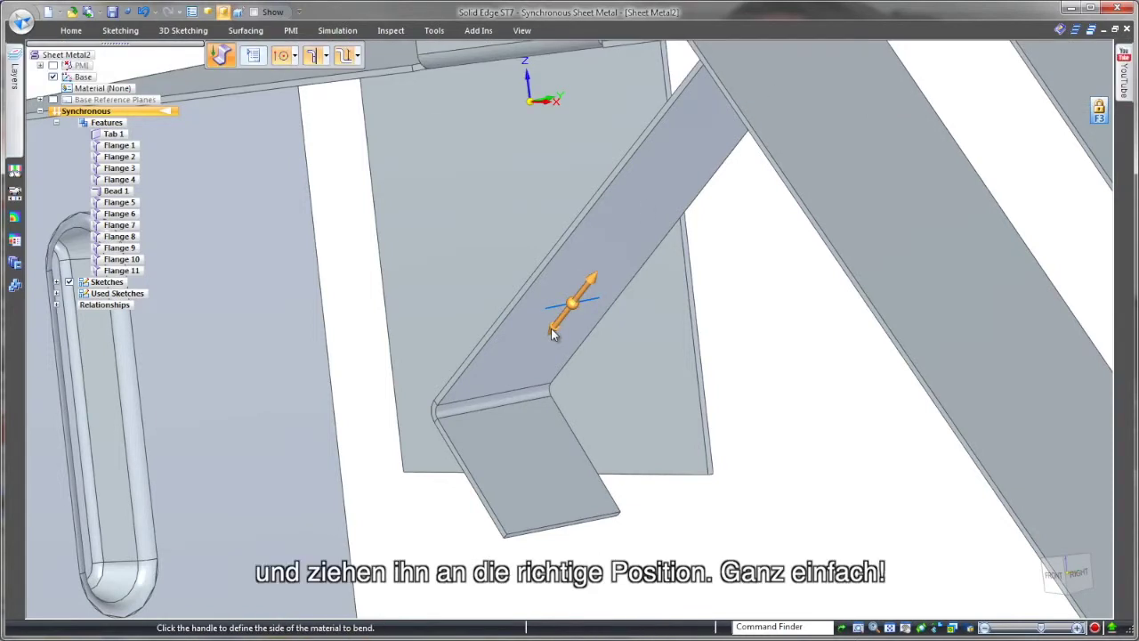
pyautogui.click(552, 329)
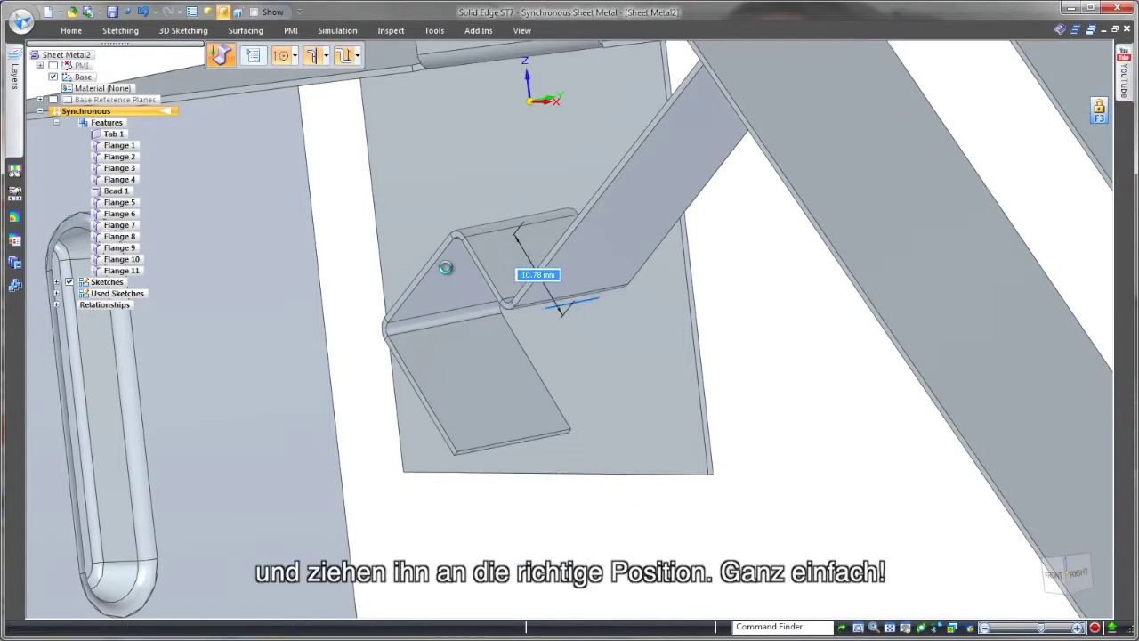
pyautogui.click(449, 267)
pyautogui.click(72, 30)
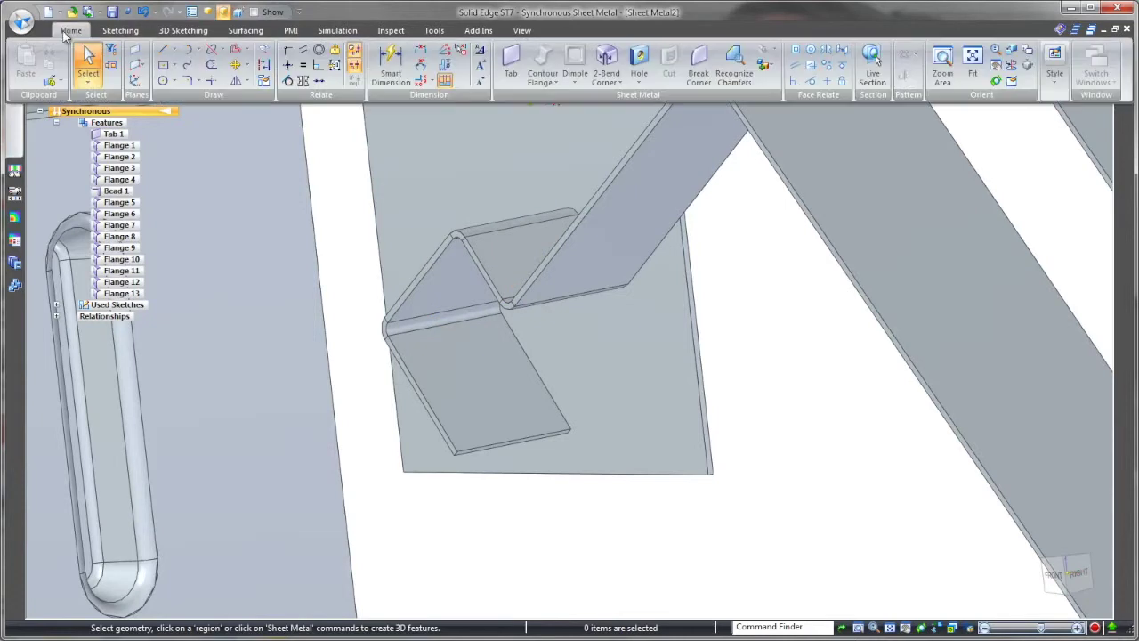
# - Round corners of the lower arm end, both upper flanges and the slotted foot flange
pyautogui.click(735, 67)
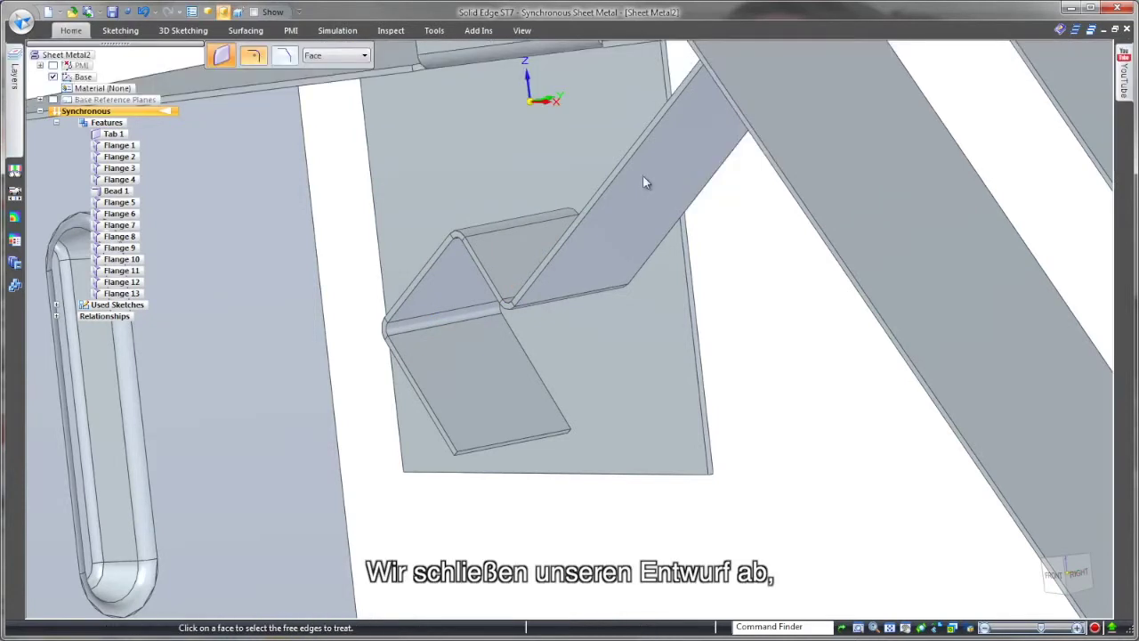
pyautogui.click(500, 416)
pyautogui.scroll(-3, 719, 393)
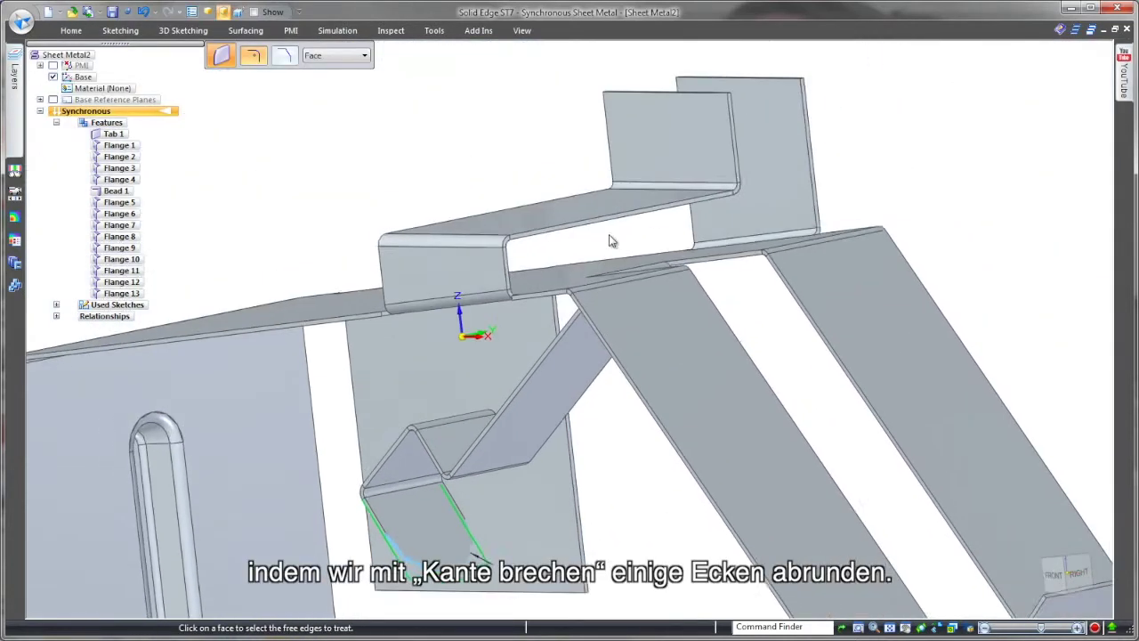
pyautogui.click(638, 176)
pyautogui.click(747, 155)
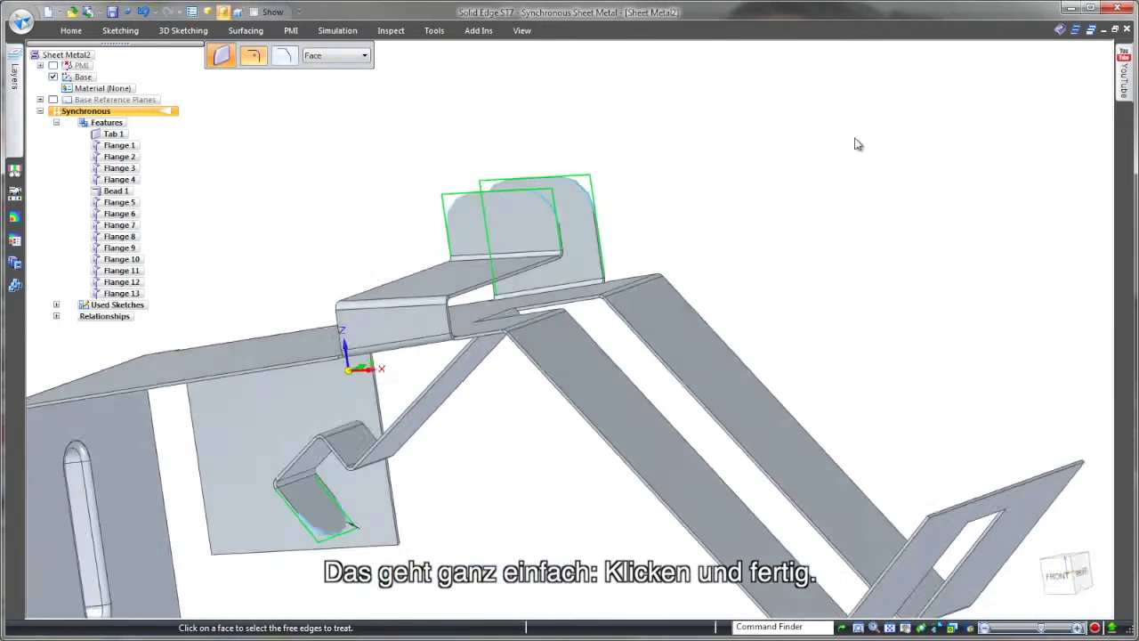
pyautogui.click(824, 363)
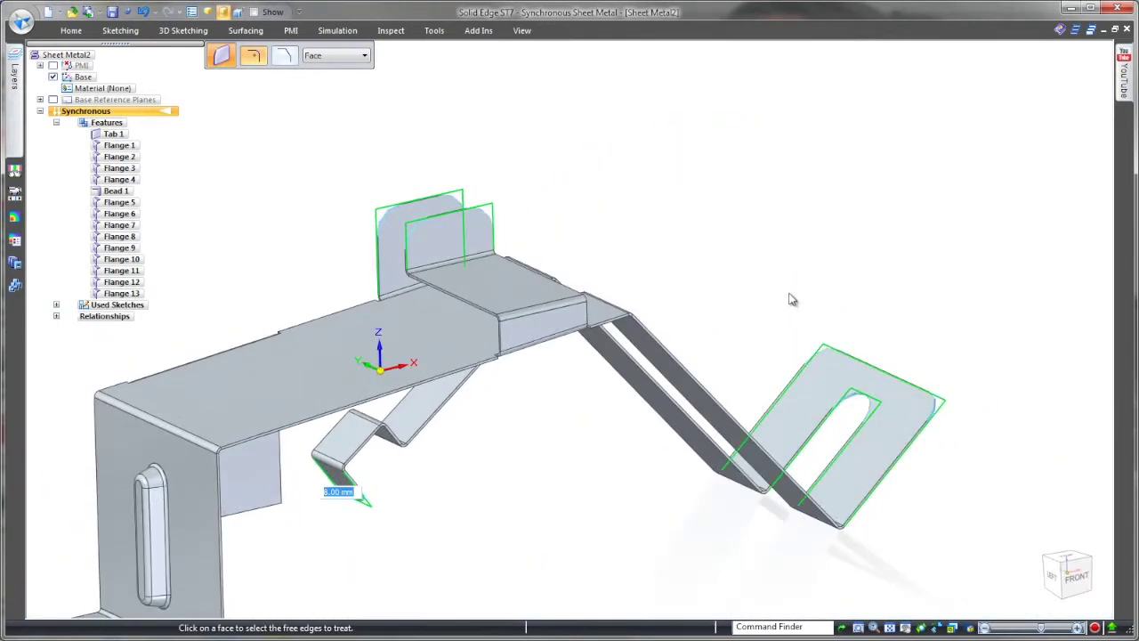
pyautogui.rightClick(789, 298)
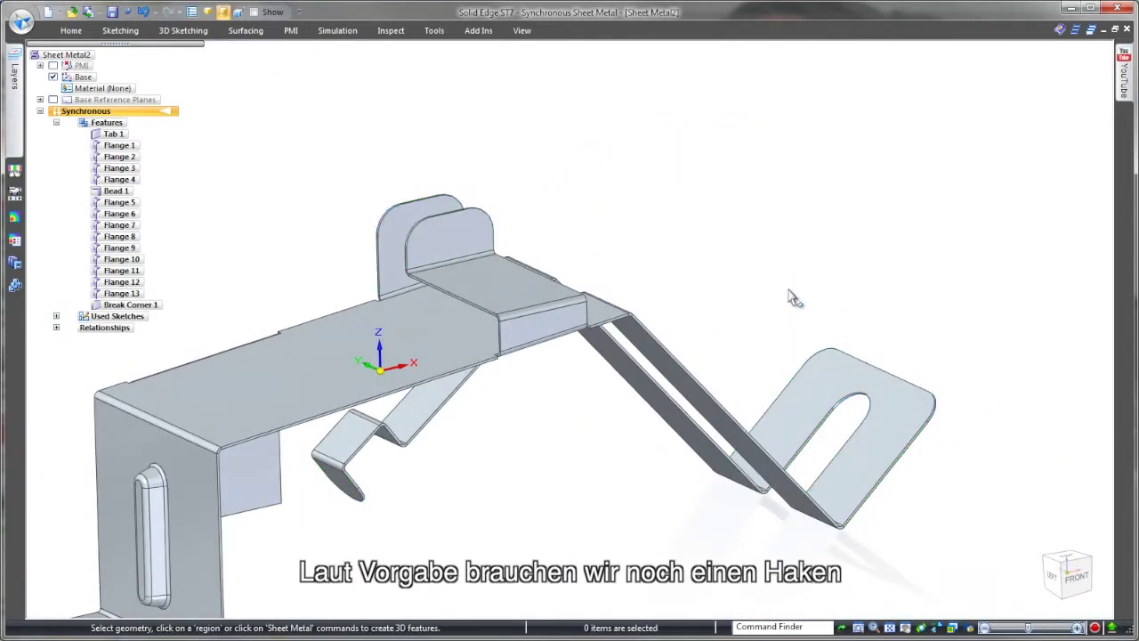
# - Drag the bottom flange's bend edge inward about 15 mm to shorten it
pyautogui.moveTo(788, 293)
pyautogui.mouseDown(button='middle')
pyautogui.moveTo(673, 356)
pyautogui.moveTo(598, 434)
pyautogui.mouseUp(button='middle')
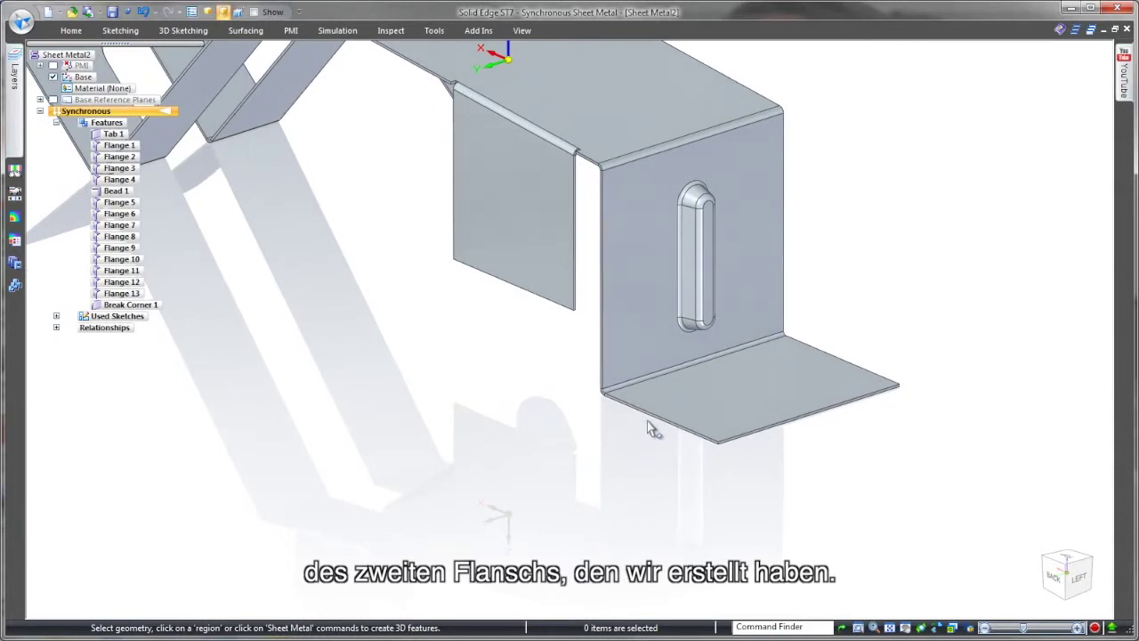
pyautogui.click(645, 420)
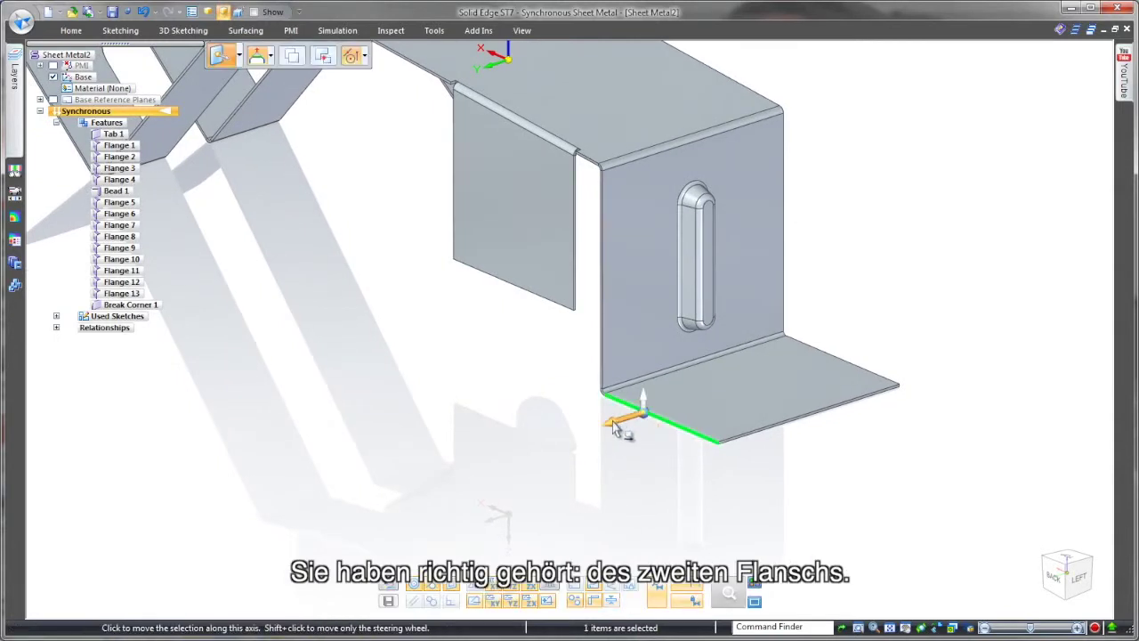
pyautogui.moveTo(613, 425)
pyautogui.mouseDown()
pyautogui.moveTo(686, 393)
pyautogui.moveTo(694, 402)
pyautogui.mouseUp()
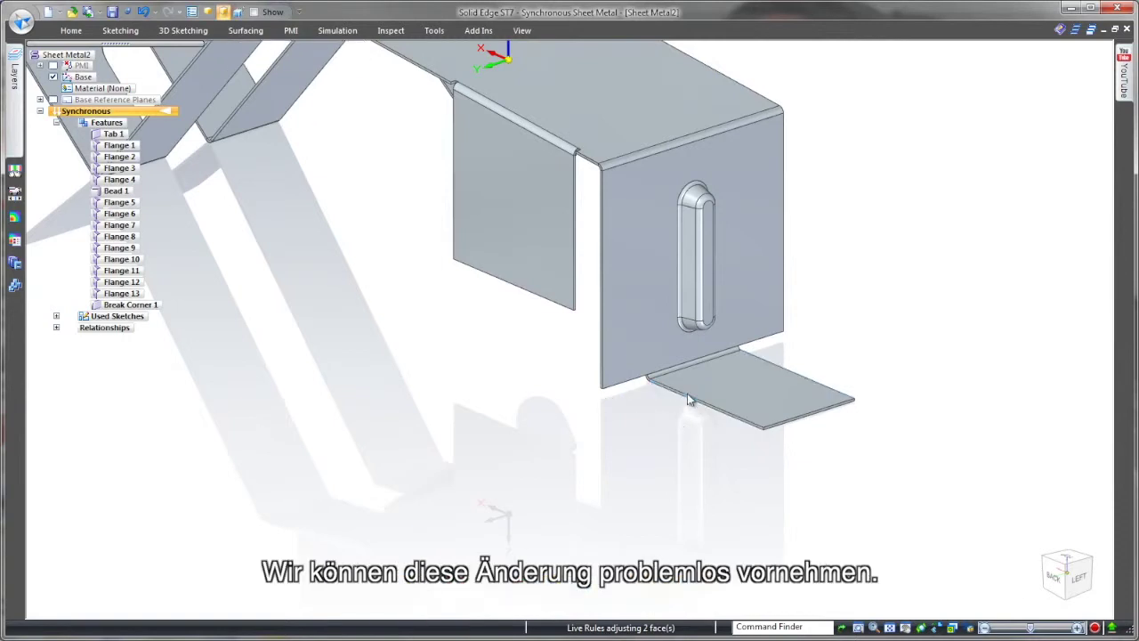
# - Add Hem 1 on the bottom flange edge using the saved Theebo Hem preset
pyautogui.click(71, 30)
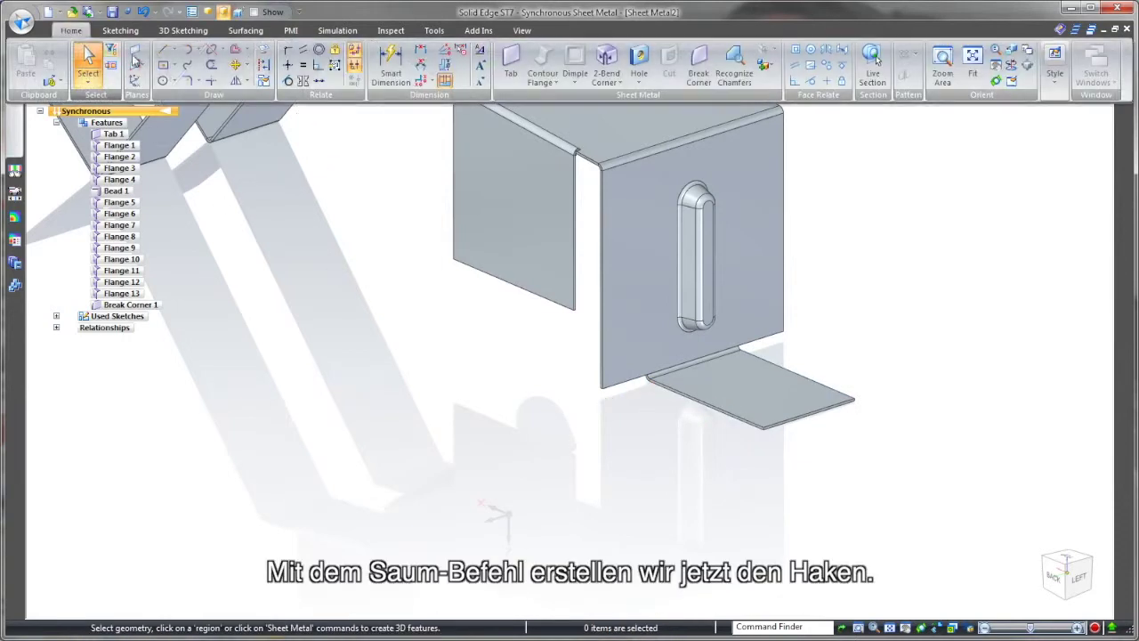
pyautogui.click(532, 85)
pyautogui.click(551, 116)
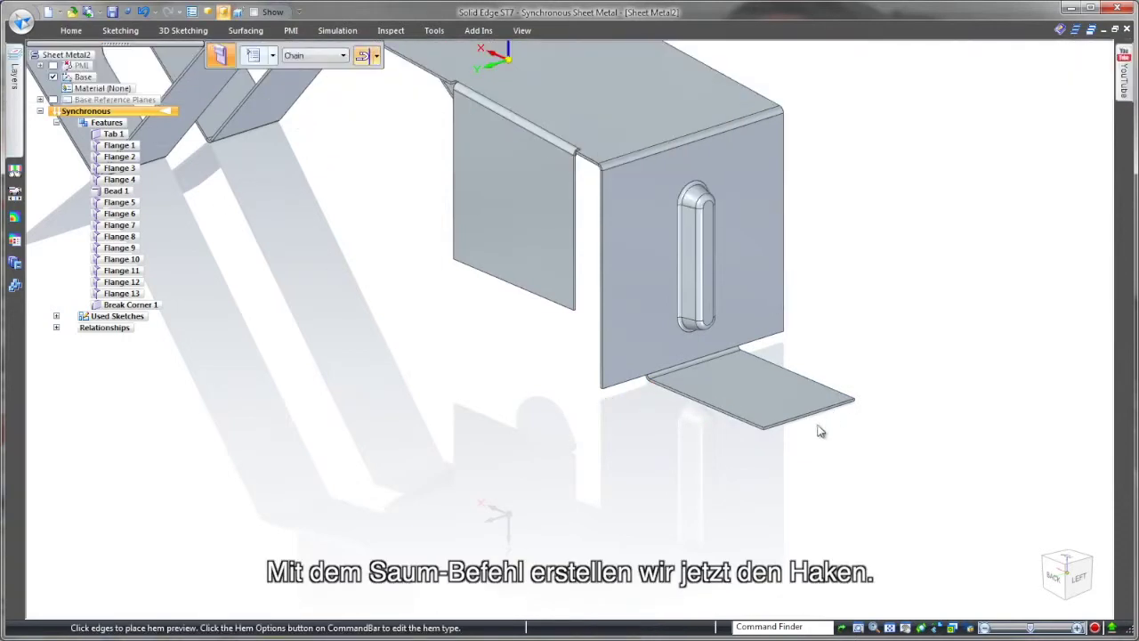
pyautogui.click(254, 55)
pyautogui.click(631, 211)
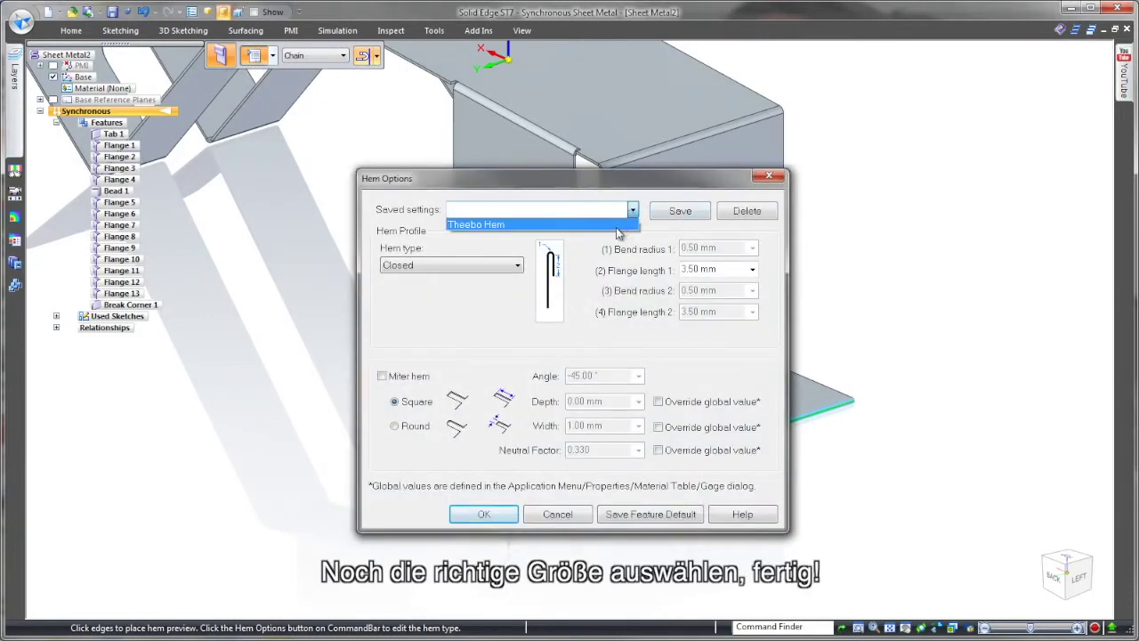
pyautogui.click(483, 514)
pyautogui.rightClick(575, 403)
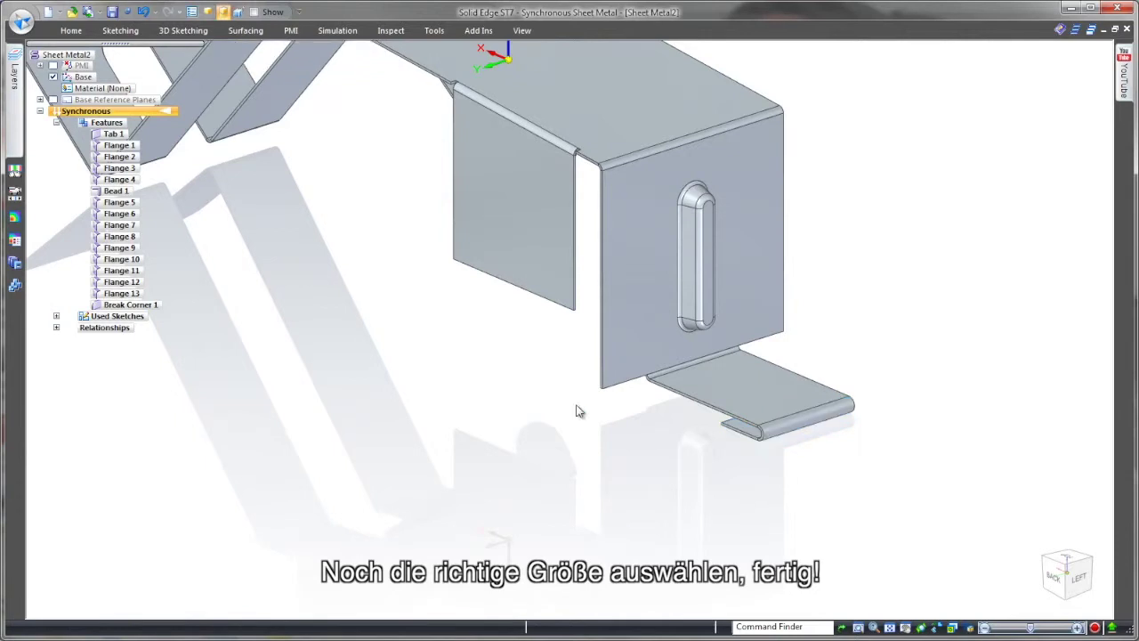
pyautogui.hotkey('ctrl', 'f')
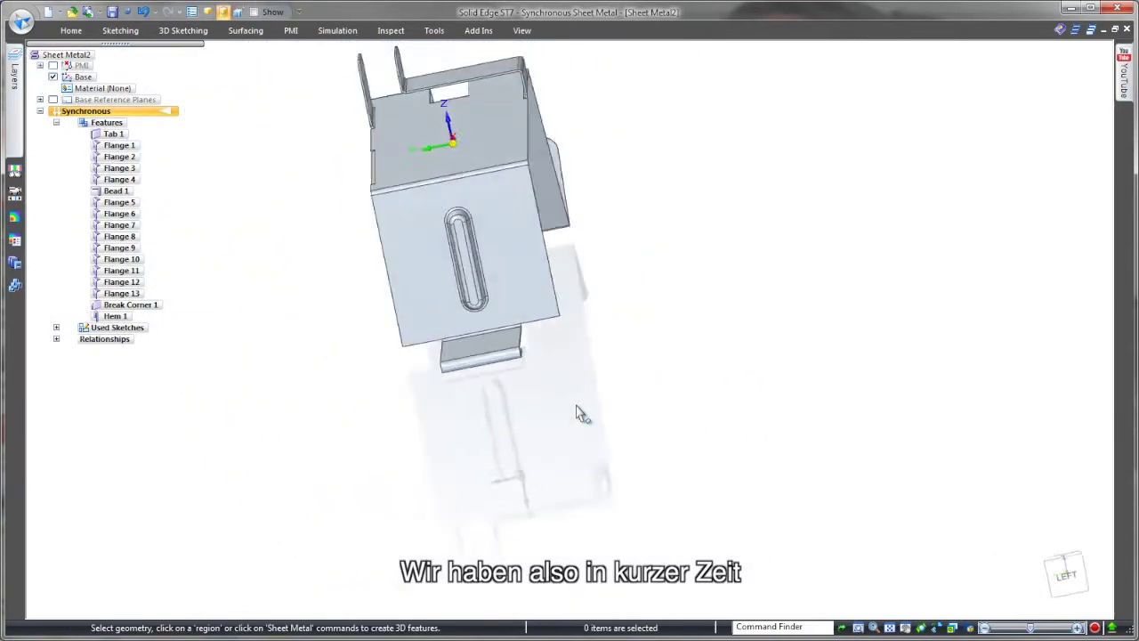